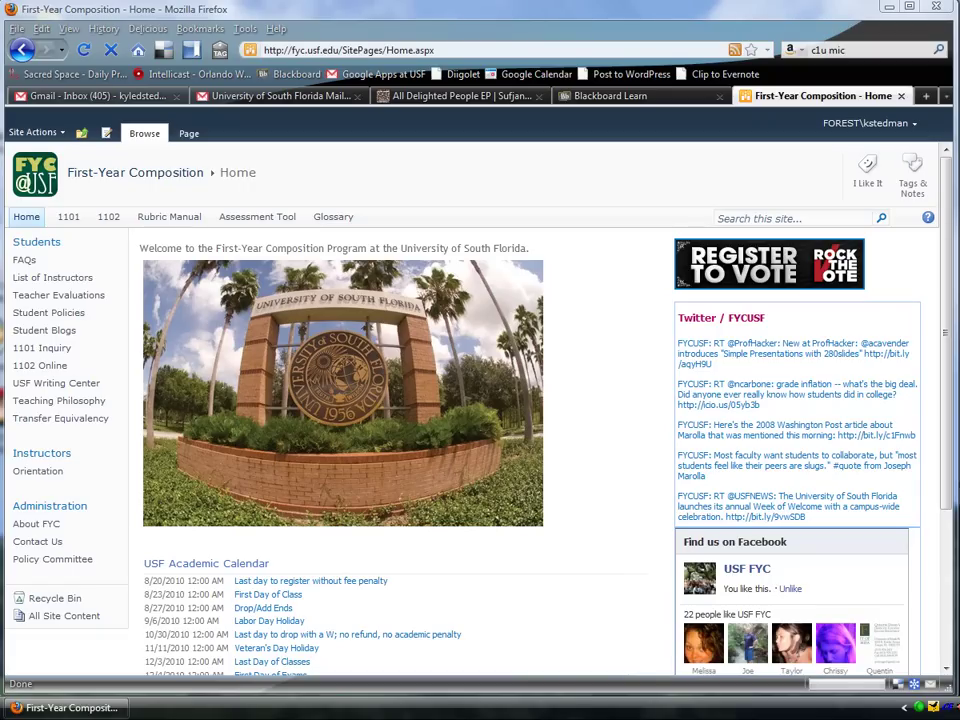
# Step: Go through Instructors, Technology Tutorials and Setting Up Grade Center to the Weight by Category page
pyautogui.click(24, 455)
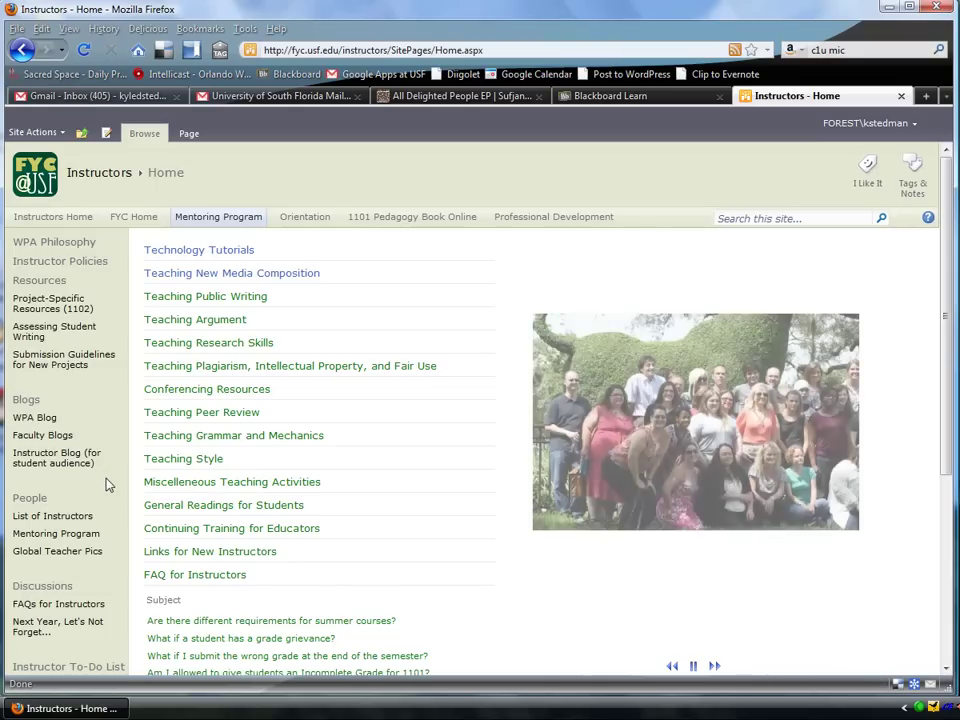
pyautogui.click(199, 251)
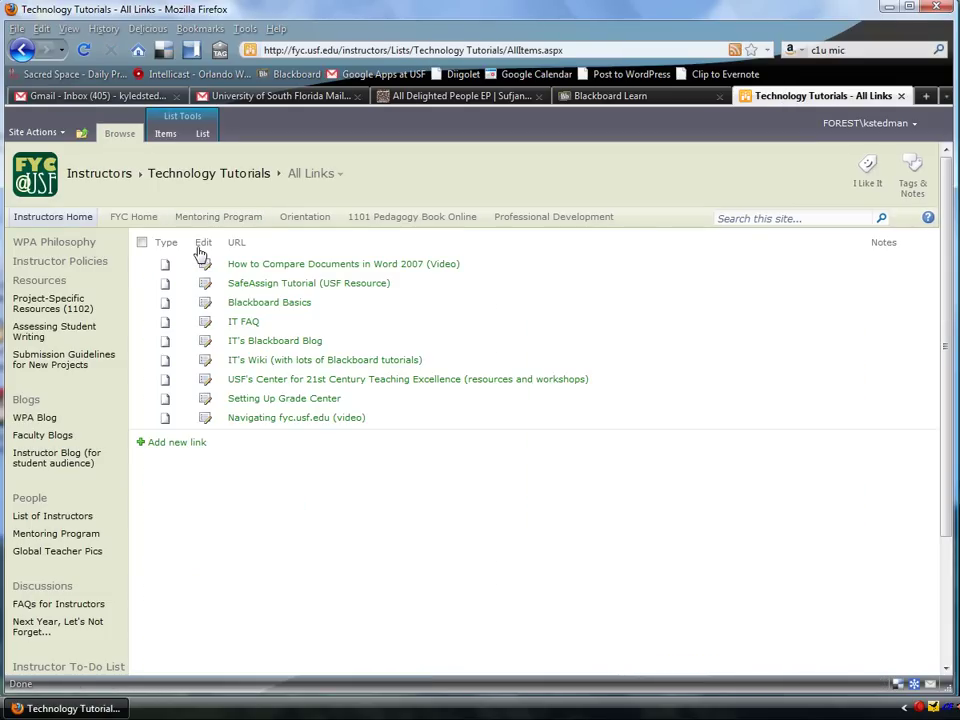
pyautogui.click(286, 399)
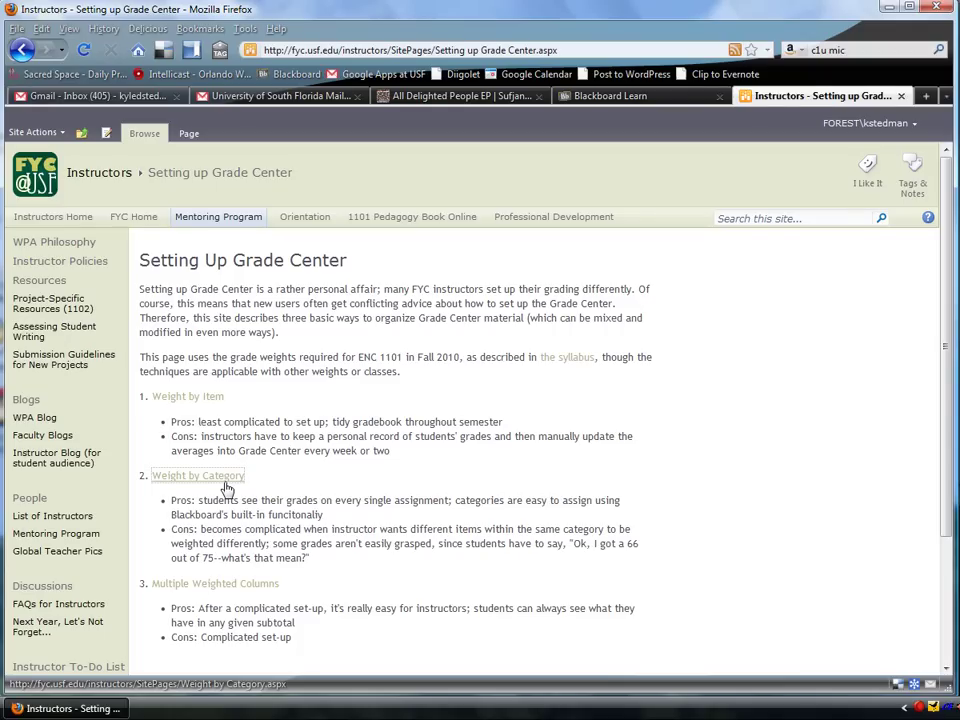
pyautogui.click(227, 488)
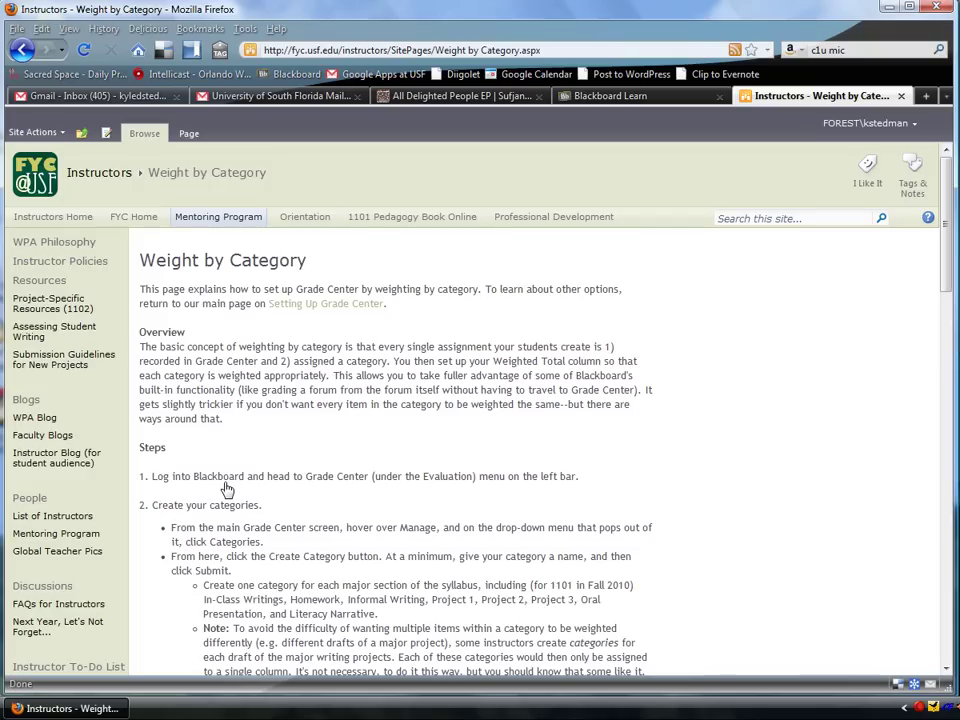
# Step: In the Blackboard course, open Grade Center's Manage > Categories page with the four default categories
pyautogui.click(658, 96)
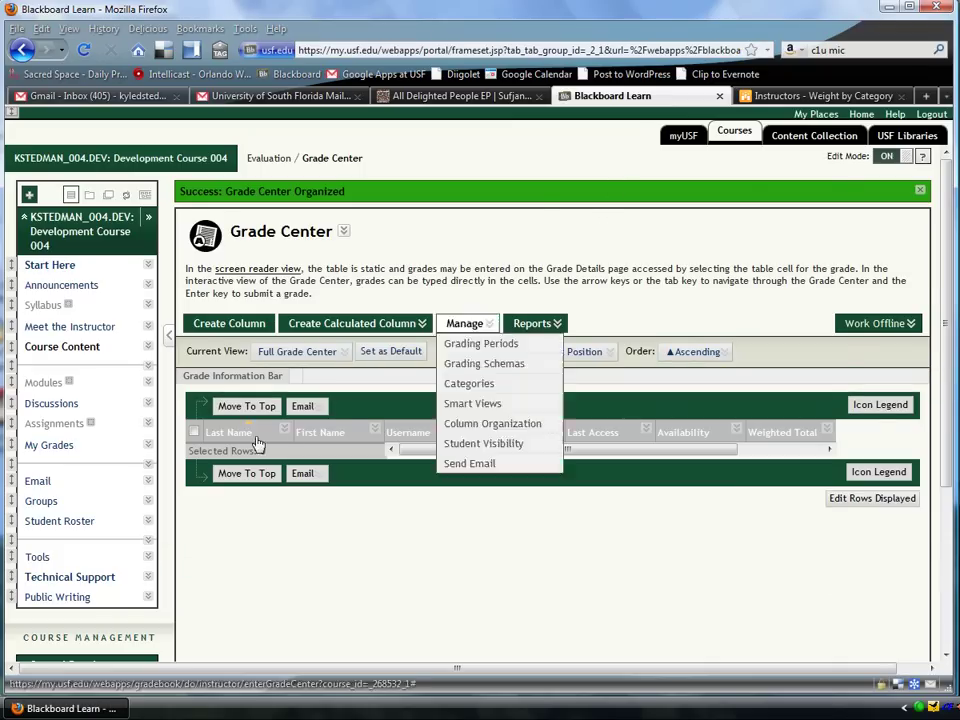
pyautogui.scroll(-5, 255, 438)
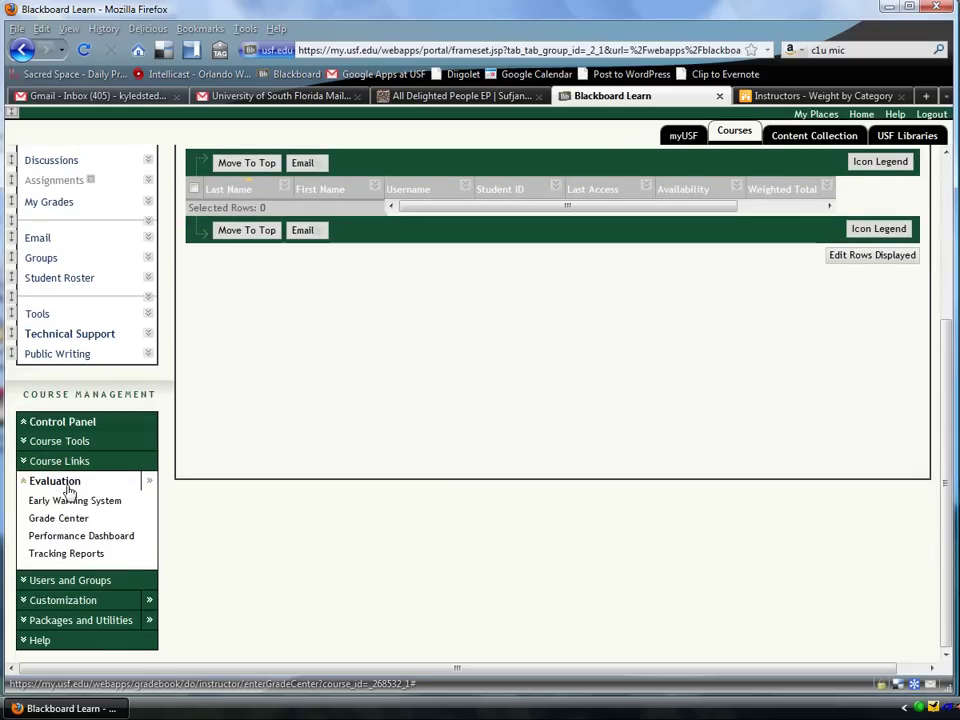
pyautogui.click(68, 520)
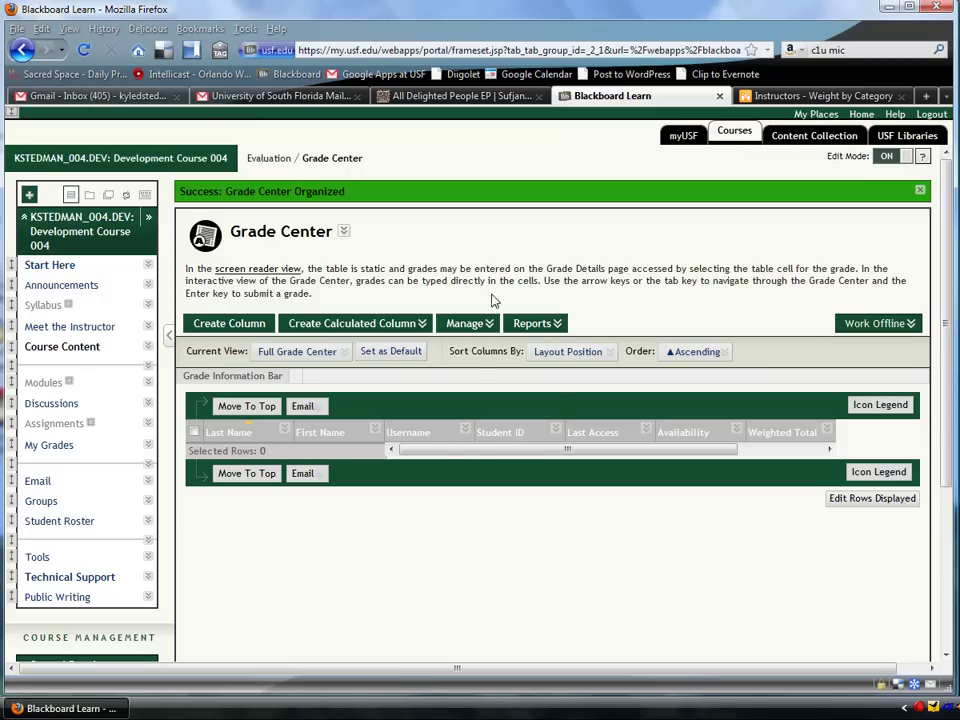
pyautogui.click(484, 328)
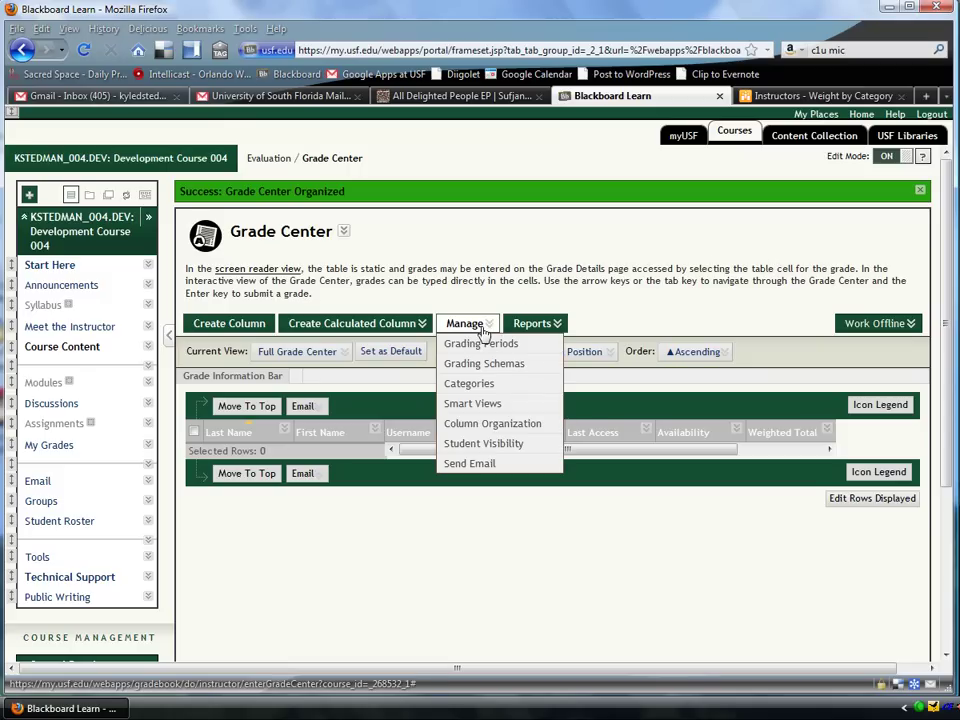
pyautogui.click(484, 387)
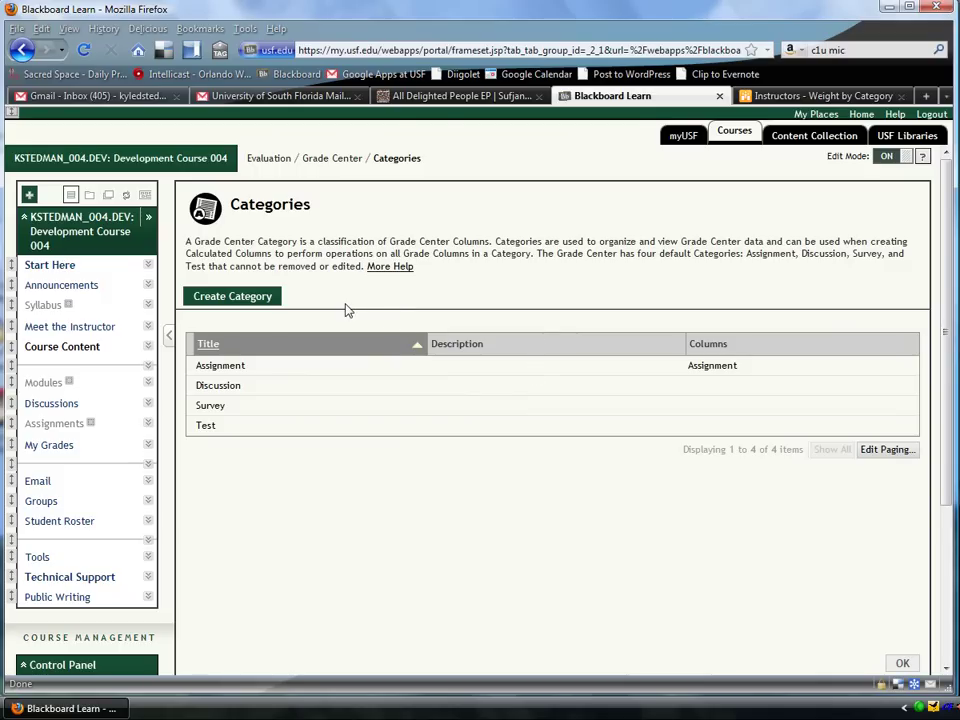
# Step: Open FYC Home in a new tab, then open the 1101 Fall 2010 Syllabus in Word
pyautogui.click(812, 96)
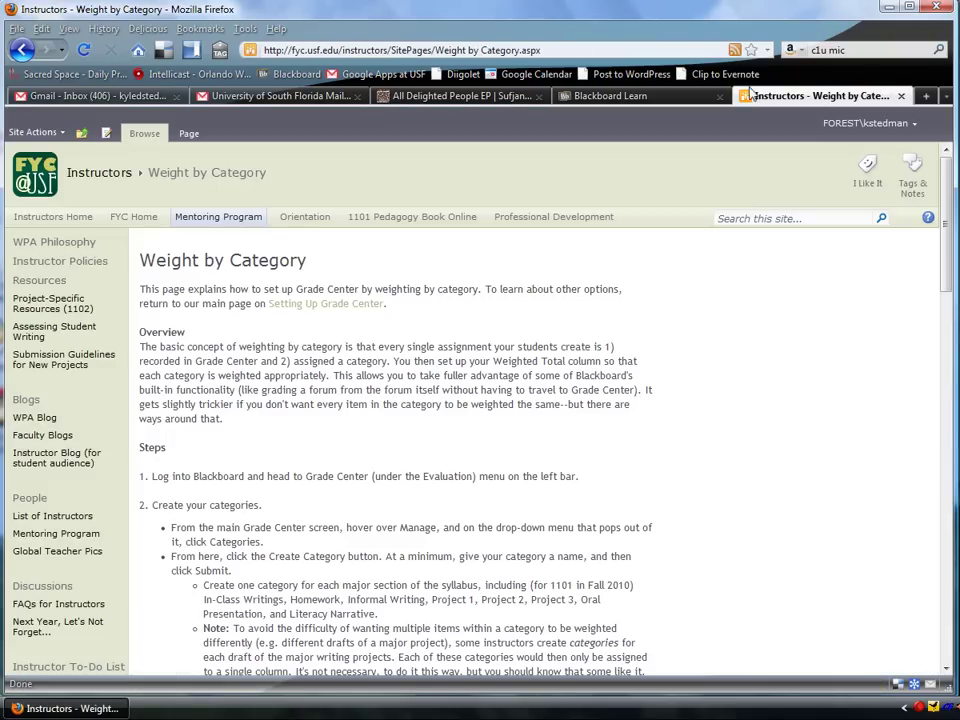
pyautogui.rightClick(116, 218)
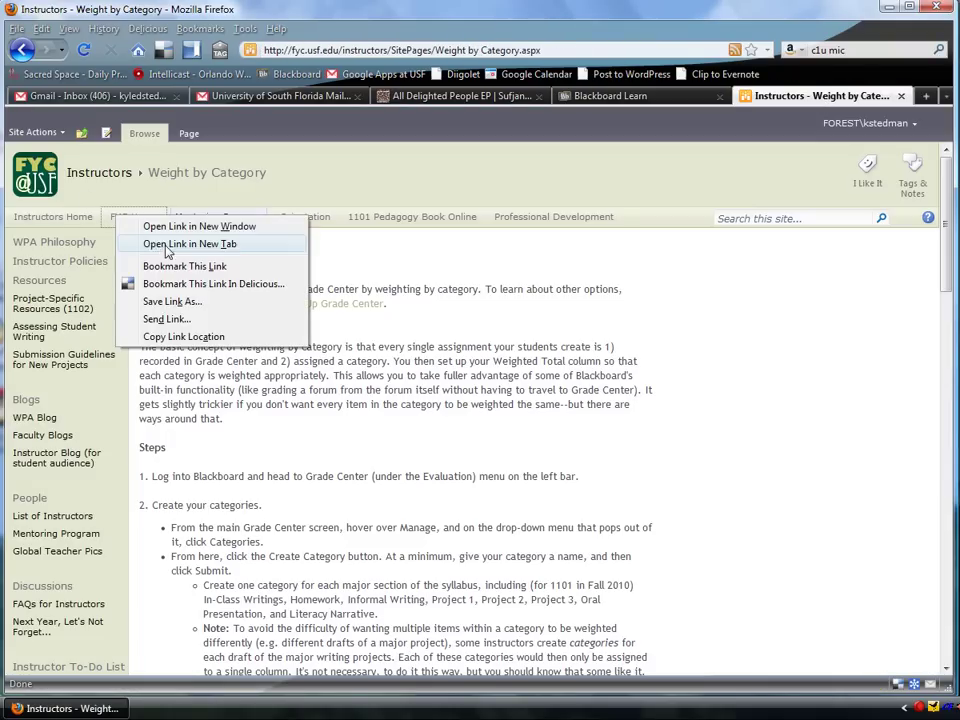
pyautogui.click(167, 244)
pyautogui.click(845, 96)
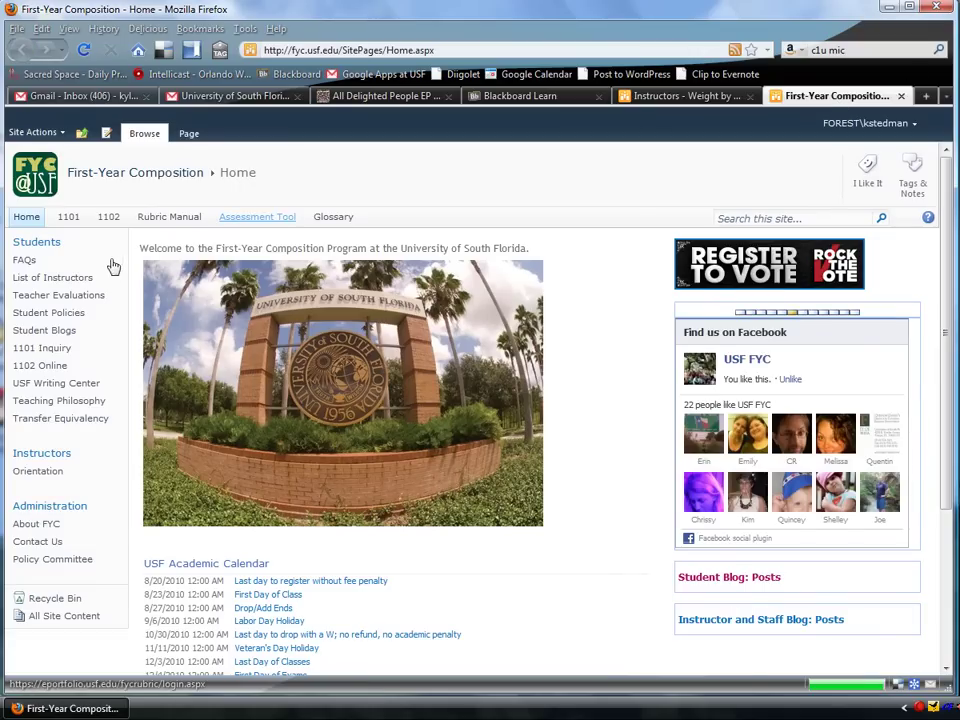
pyautogui.click(66, 217)
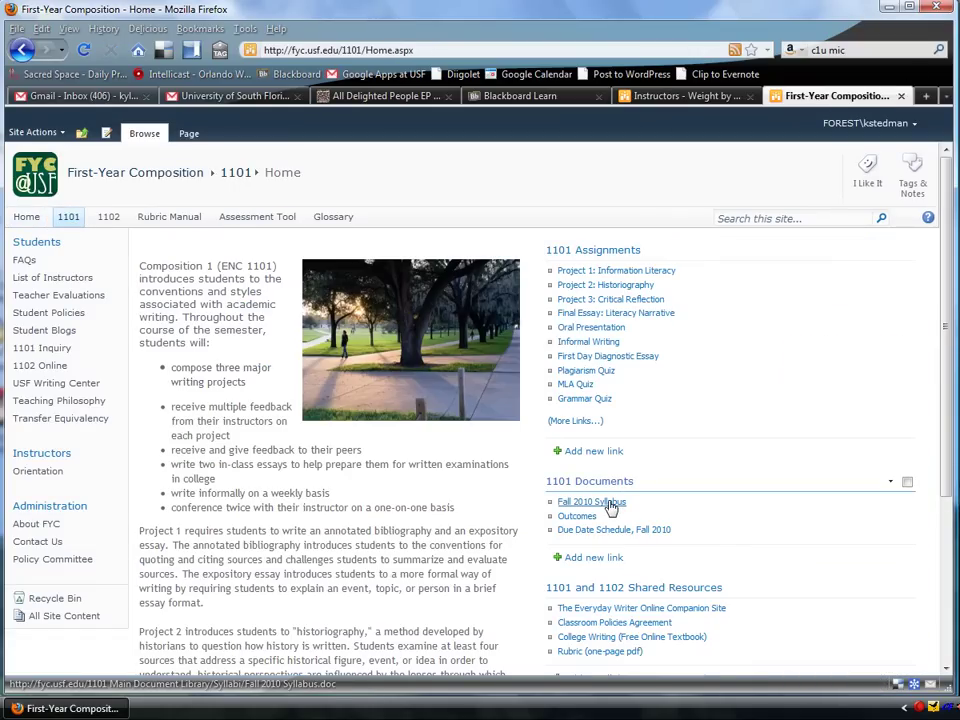
pyautogui.click(592, 502)
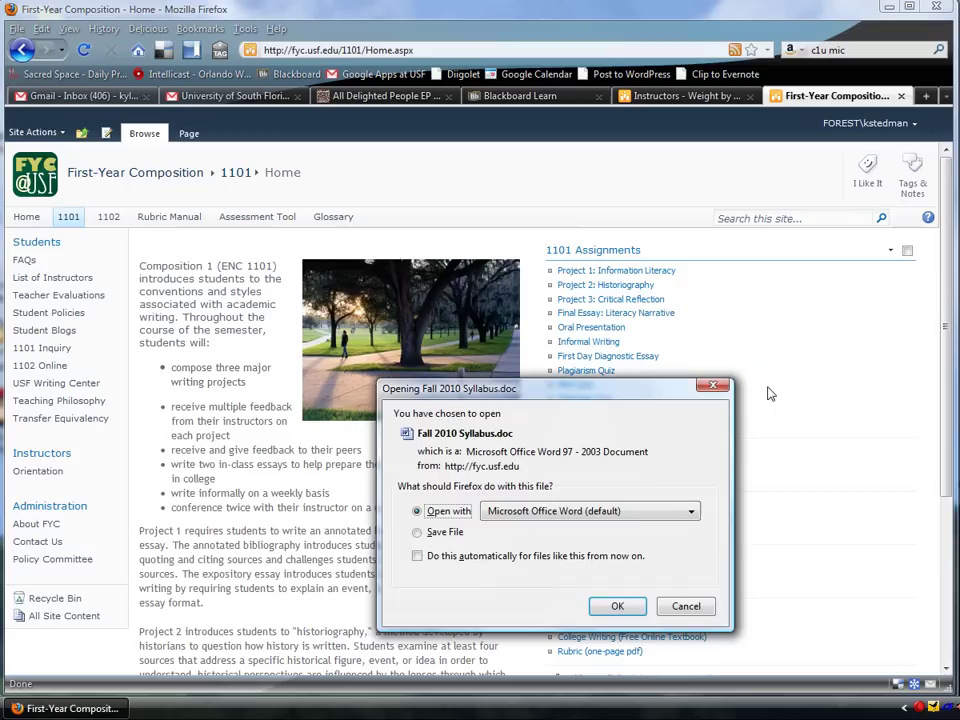
pyautogui.click(617, 606)
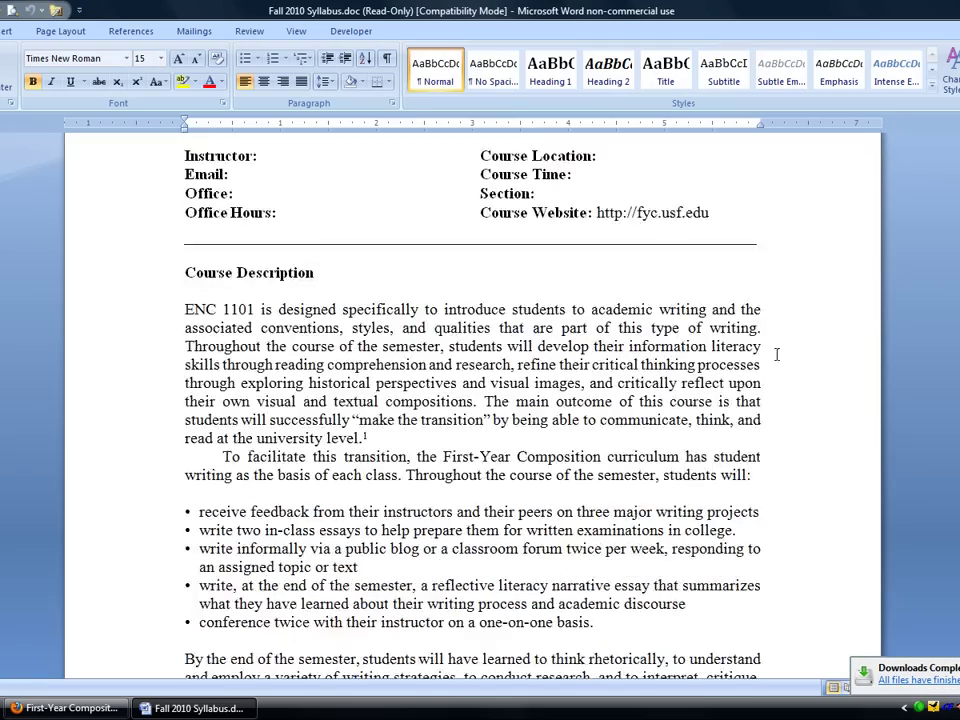
# Step: Scroll the syllabus to the Assignments/Percentage table with its 10% weights
pyautogui.scroll(-15, 776, 354)
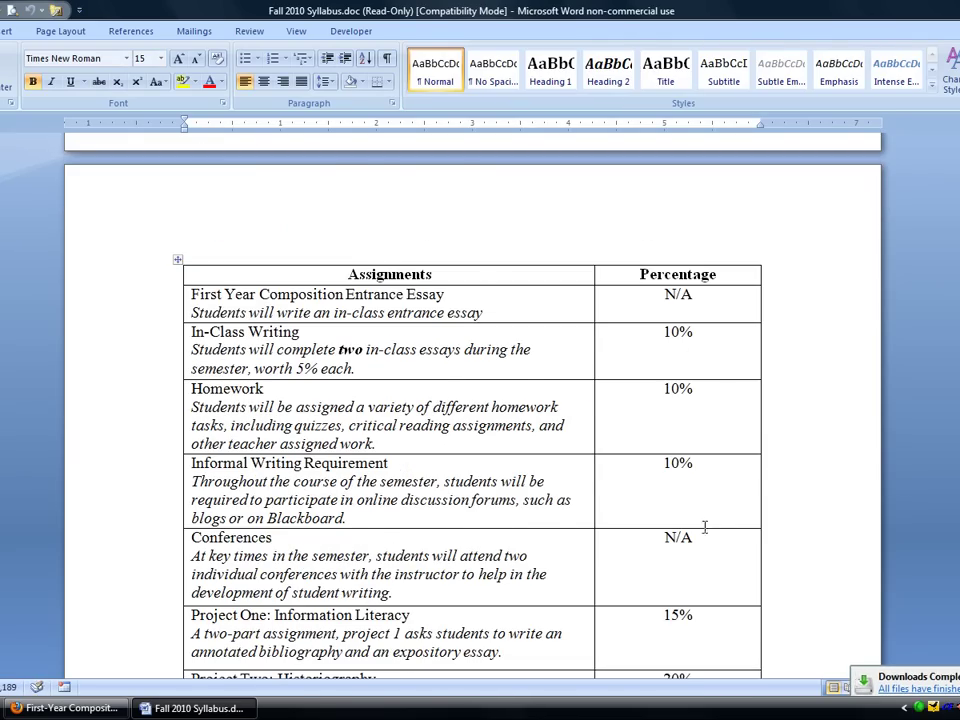
pyautogui.scroll(-4, 703, 525)
pyautogui.scroll(-3, 715, 508)
pyautogui.scroll(5, 715, 506)
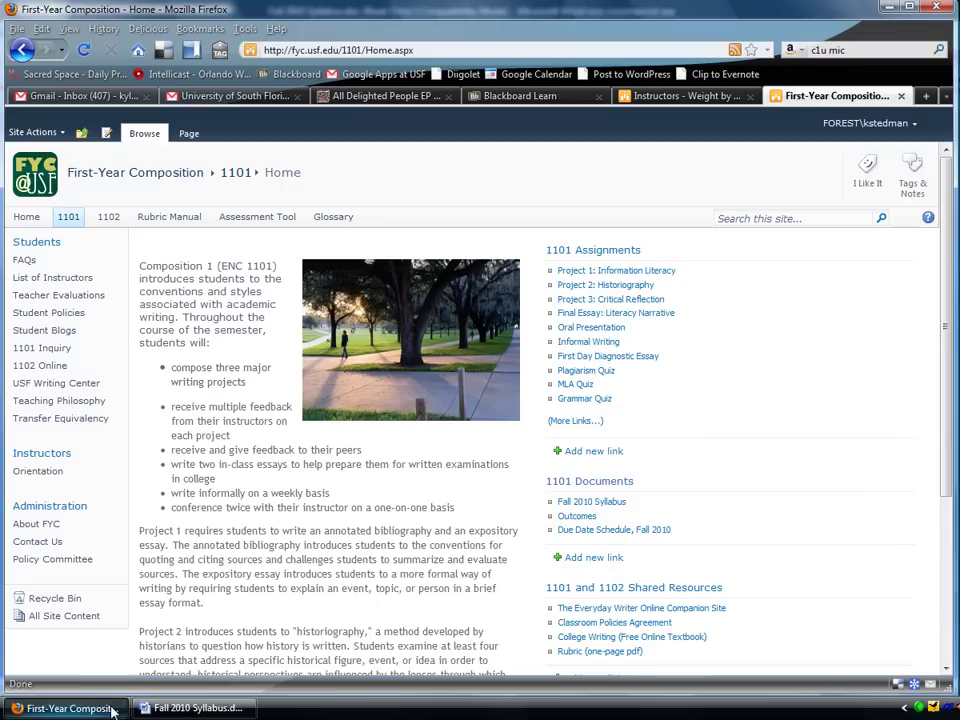
# Step: Create the In-Class Writings grade category
pyautogui.click(70, 708)
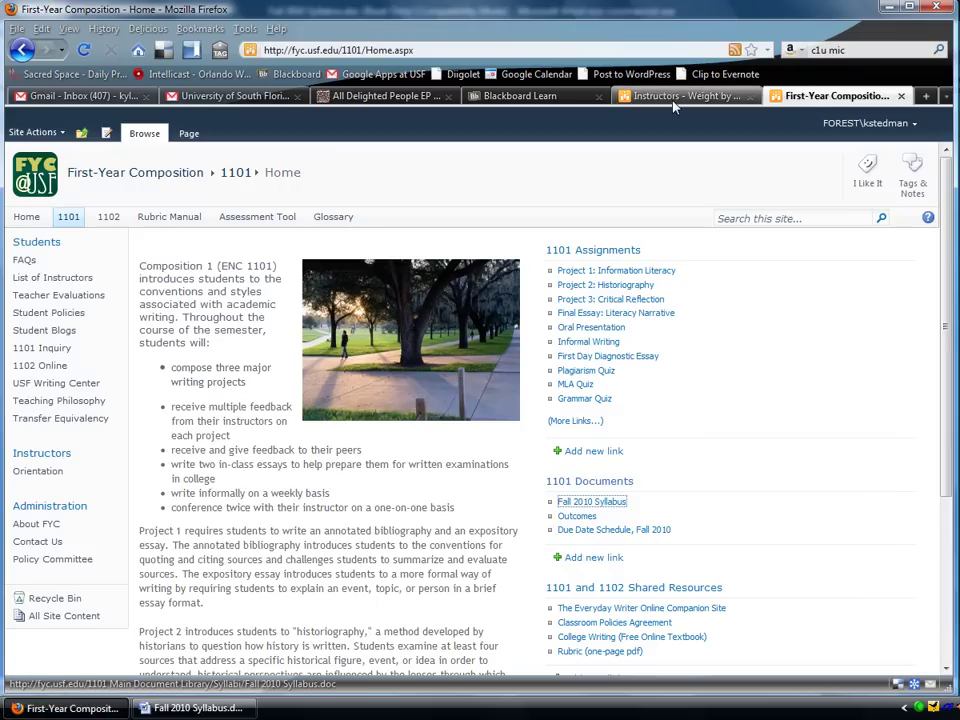
pyautogui.click(525, 96)
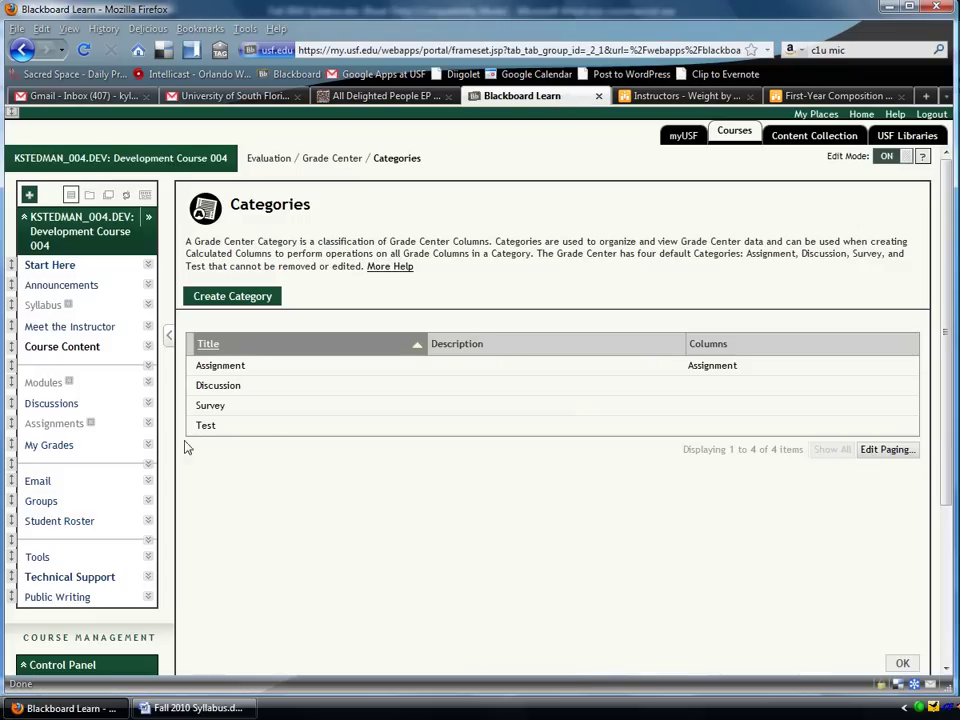
pyautogui.click(253, 297)
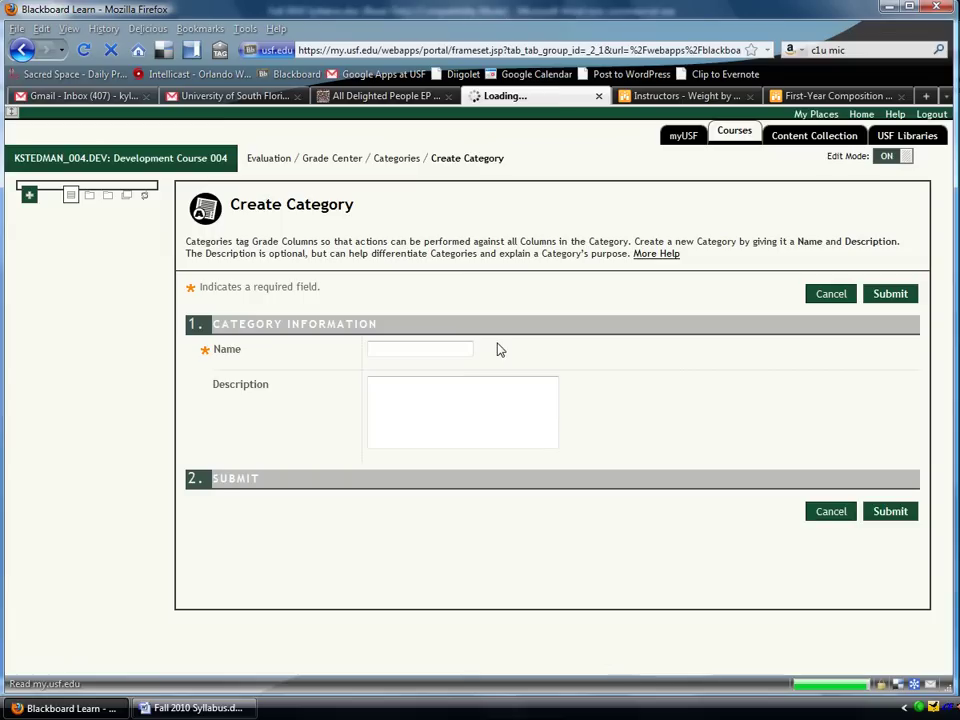
pyautogui.click(448, 350)
pyautogui.click(448, 351)
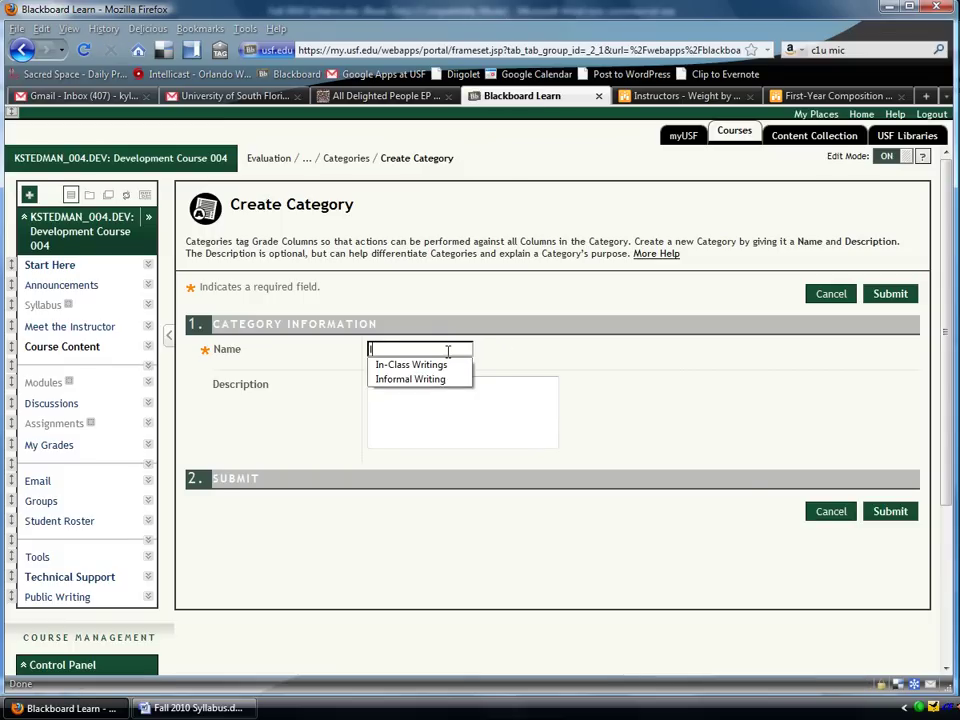
pyautogui.write('In-Class Writings')
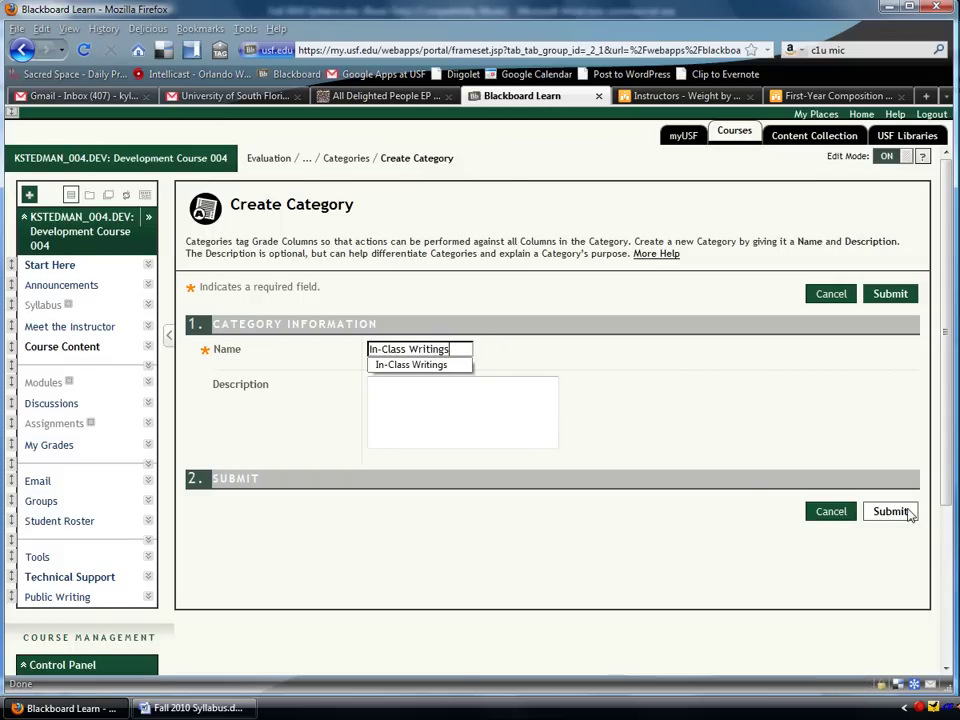
pyautogui.click(889, 511)
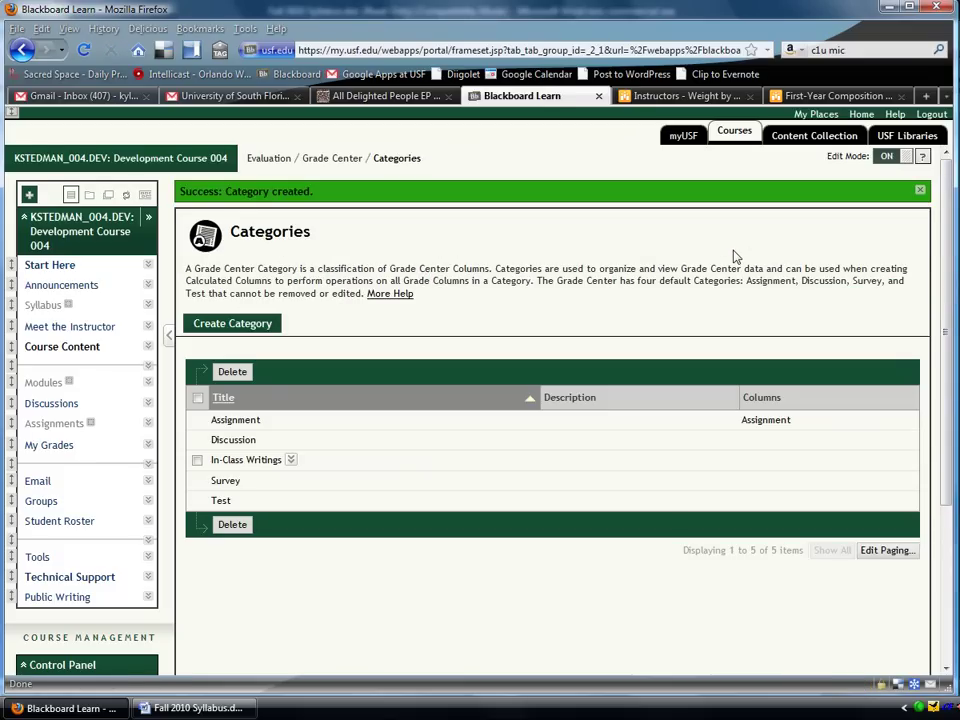
pyautogui.hotkey('alt', 'Tab')
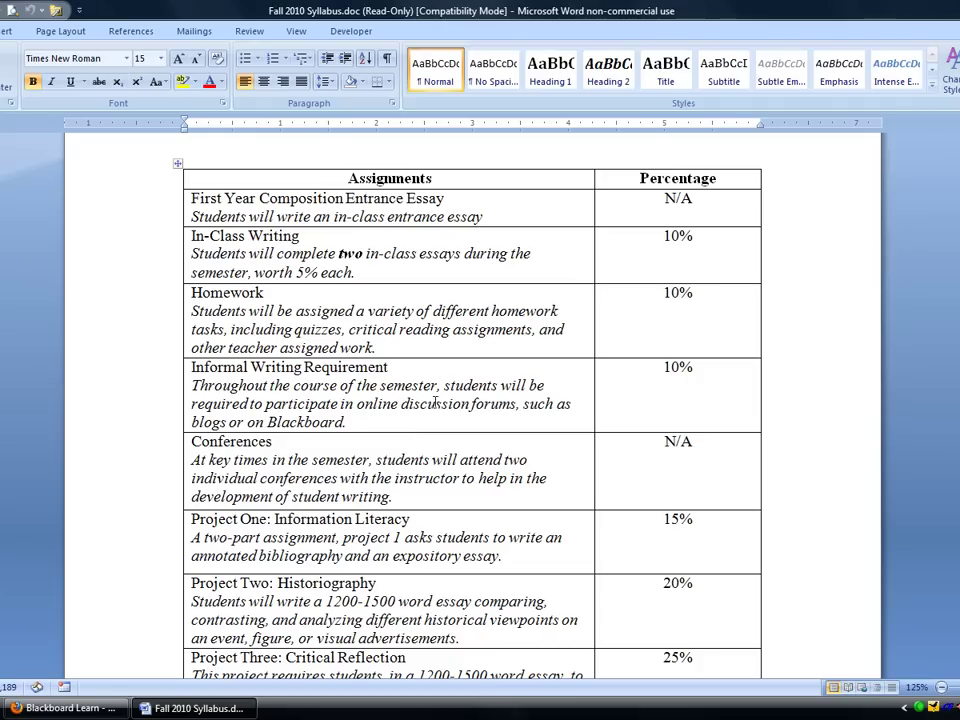
pyautogui.hotkey('alt', 'Tab')
# Step: Create the Homework and Informal Writing grade categories
pyautogui.click(236, 340)
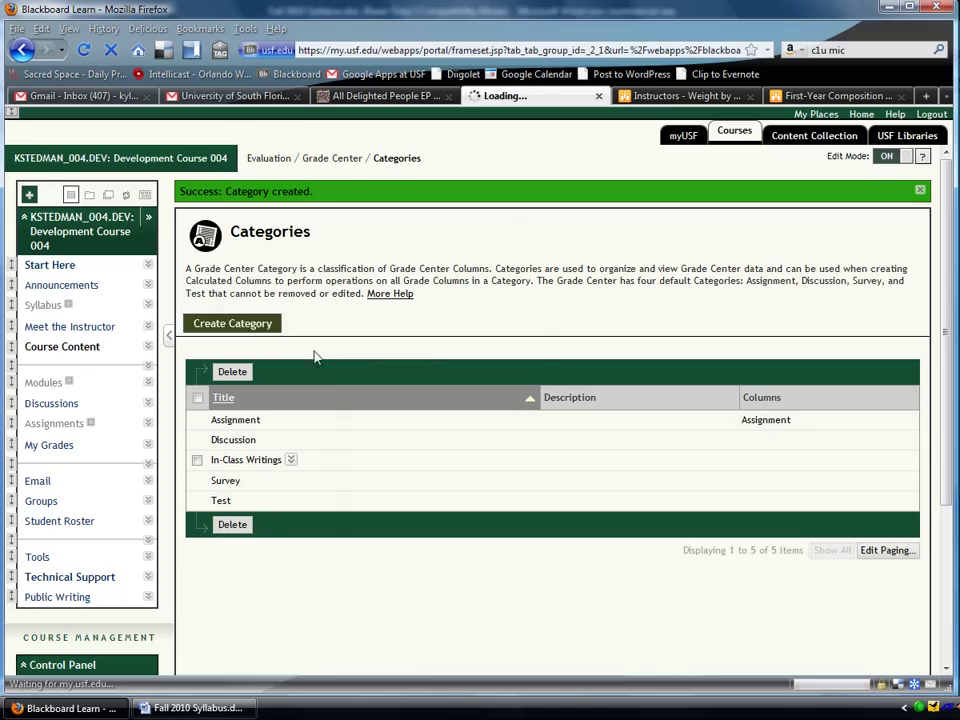
pyautogui.write('Homework')
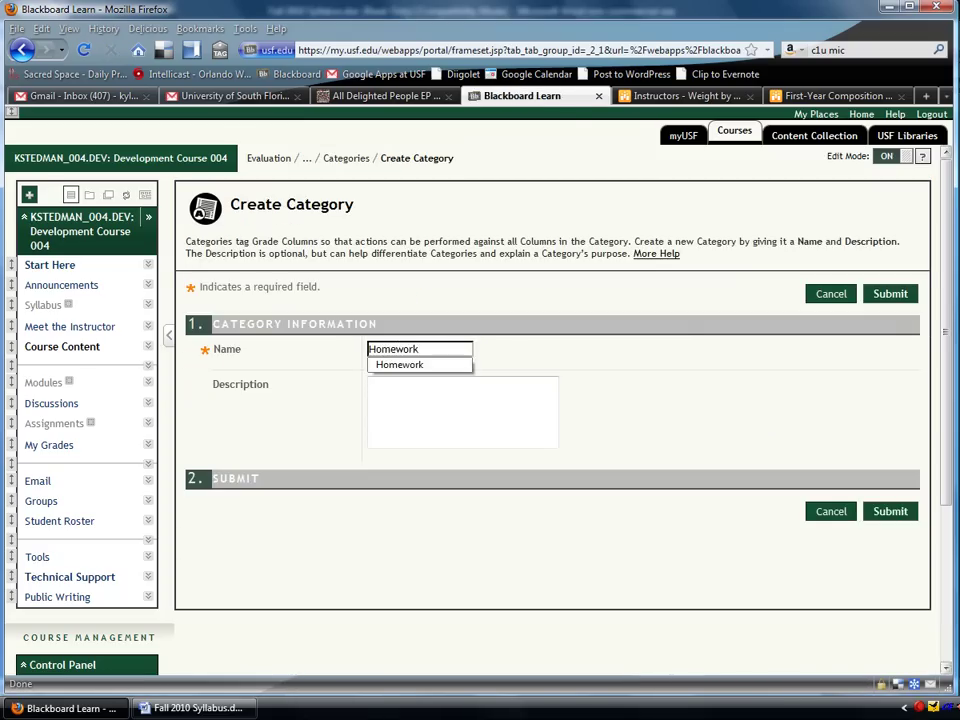
pyautogui.hotkey('alt', 'Tab')
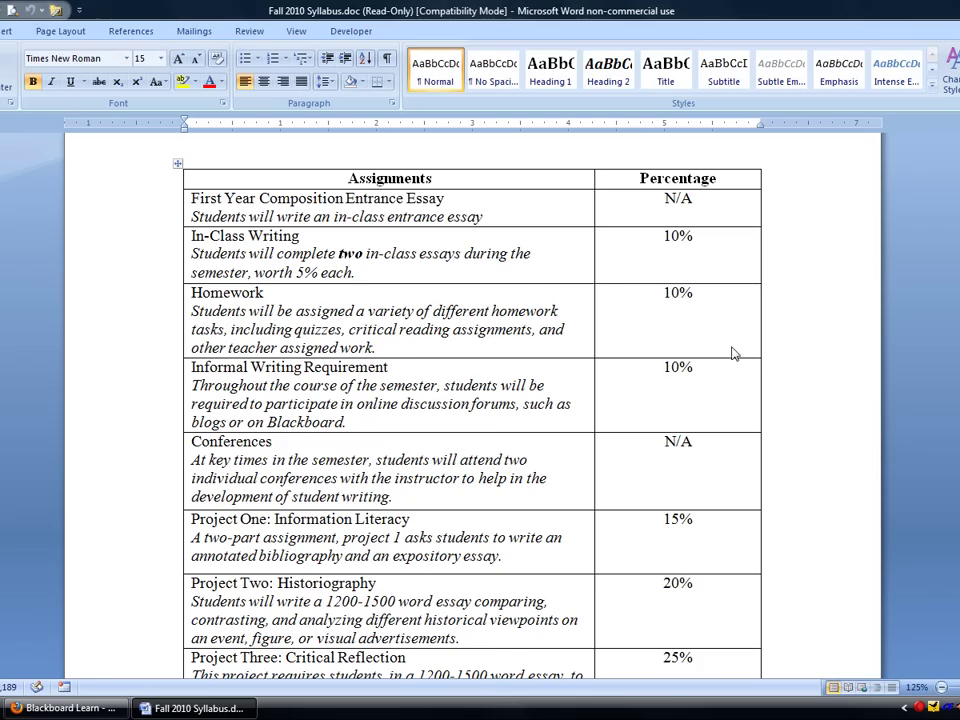
pyautogui.hotkey('alt', 'Tab')
pyautogui.click(258, 325)
pyautogui.click(446, 349)
pyautogui.write('Info')
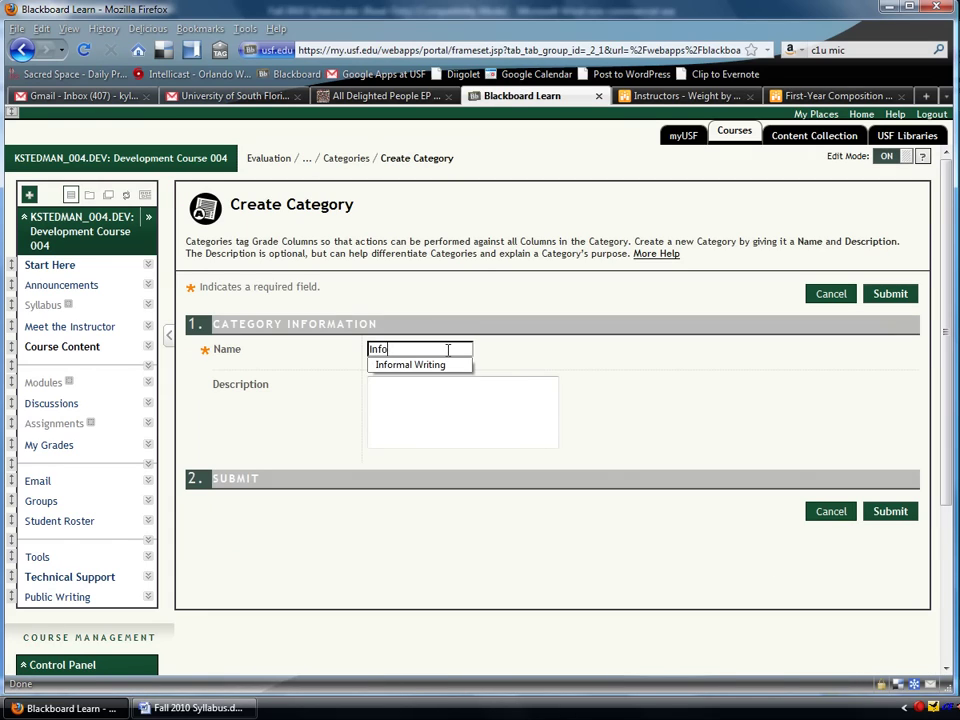
pyautogui.write('rmal Writing')
pyautogui.click(890, 511)
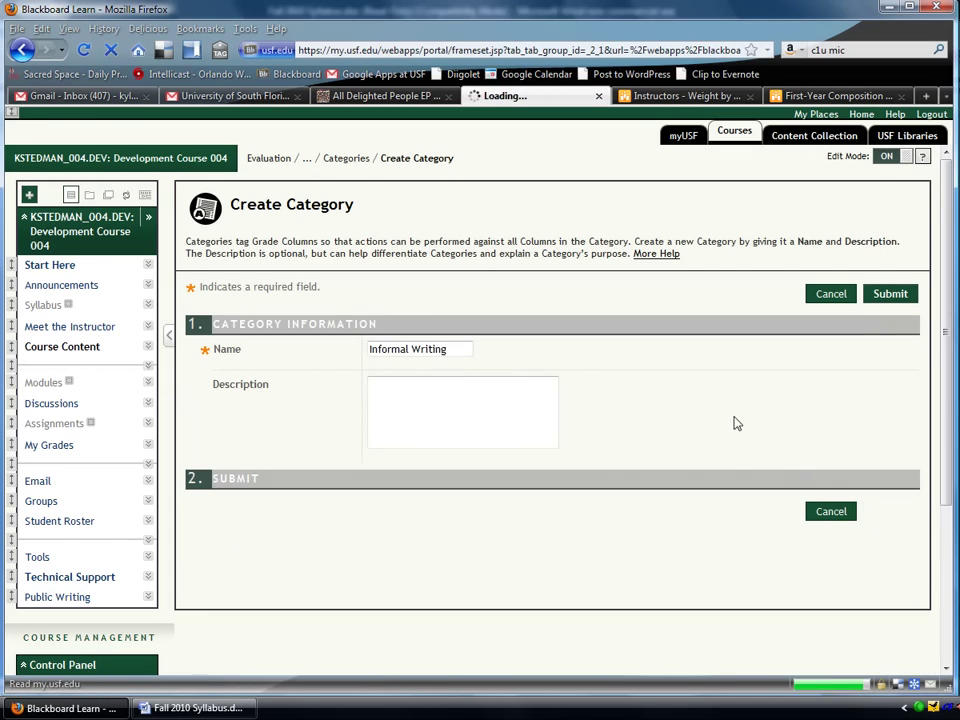
pyautogui.hotkey('alt', 'Tab')
pyautogui.hotkey('alt', 'Tab')
pyautogui.hotkey('alt', 'Tab')
pyautogui.hotkey('alt', 'Tab')
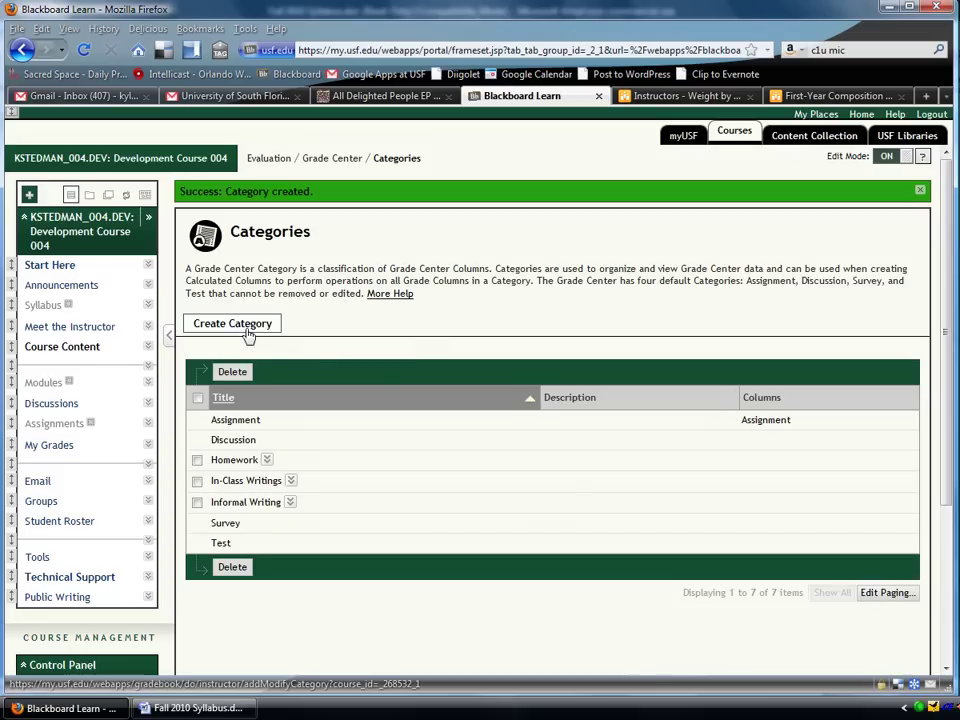
# Step: Create the Project 1, Project 2 and Project 3 grade categories
pyautogui.click(248, 325)
pyautogui.click(459, 345)
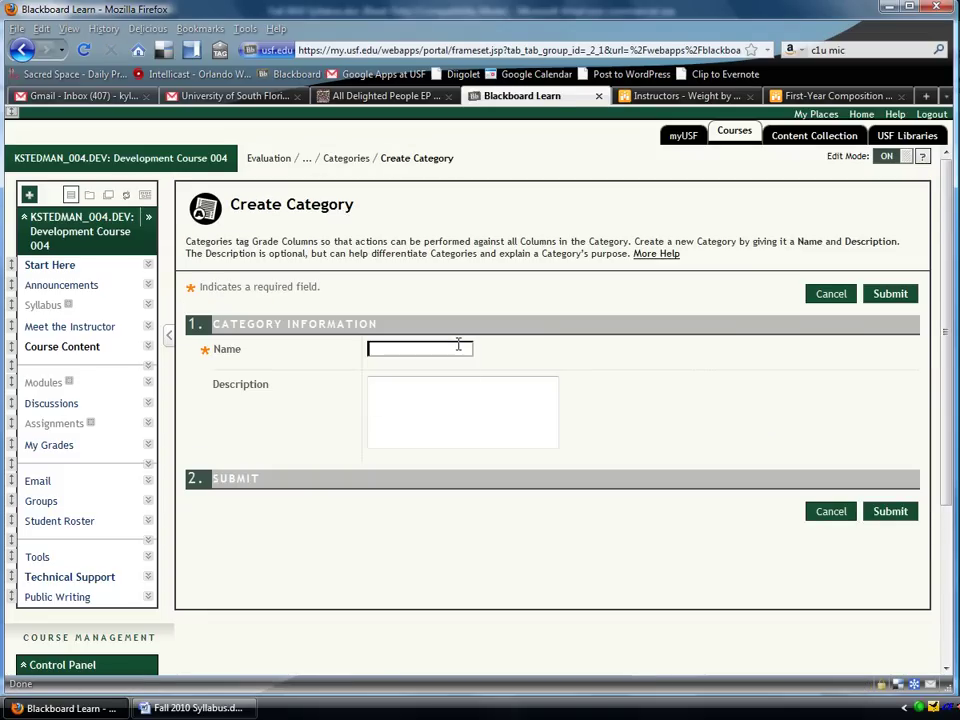
pyautogui.write('Project 1')
pyautogui.click(890, 511)
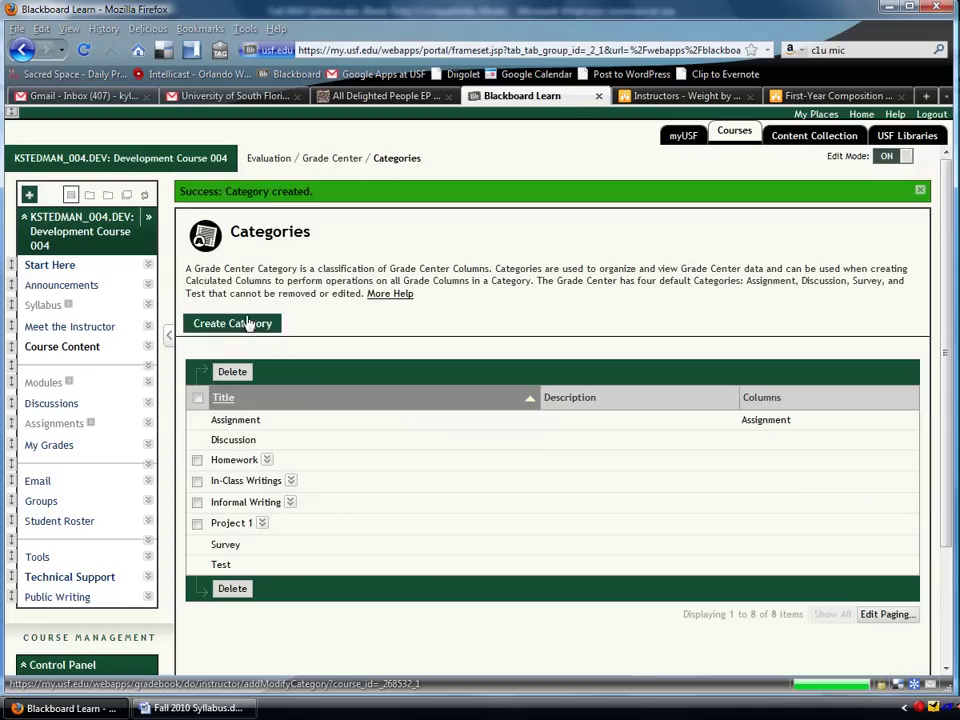
pyautogui.click(270, 323)
pyautogui.click(446, 345)
pyautogui.write('Project 2')
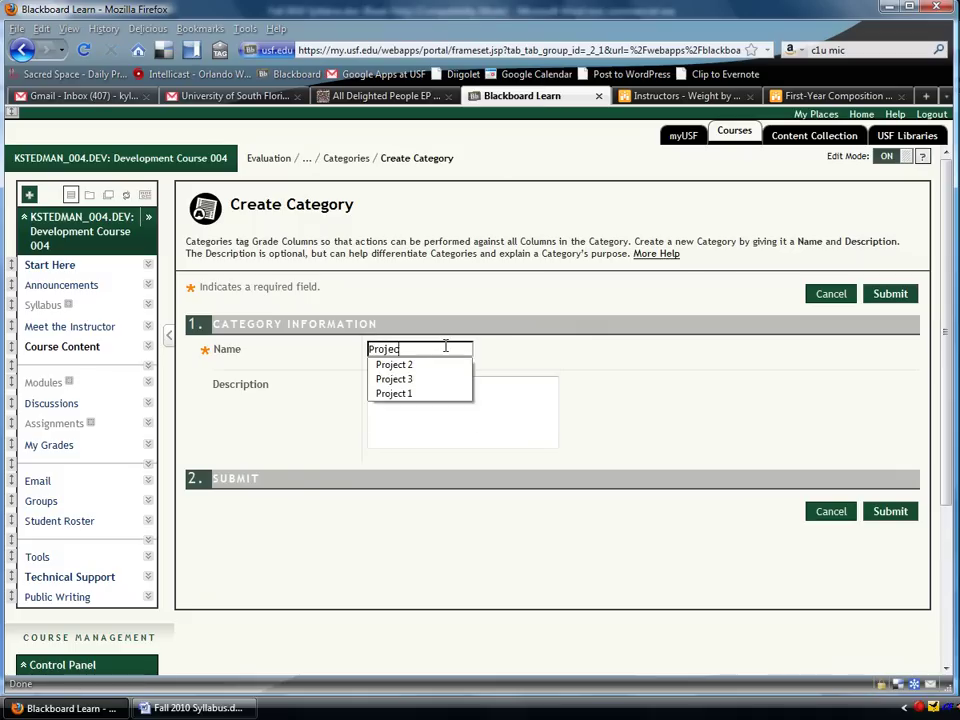
pyautogui.click(886, 513)
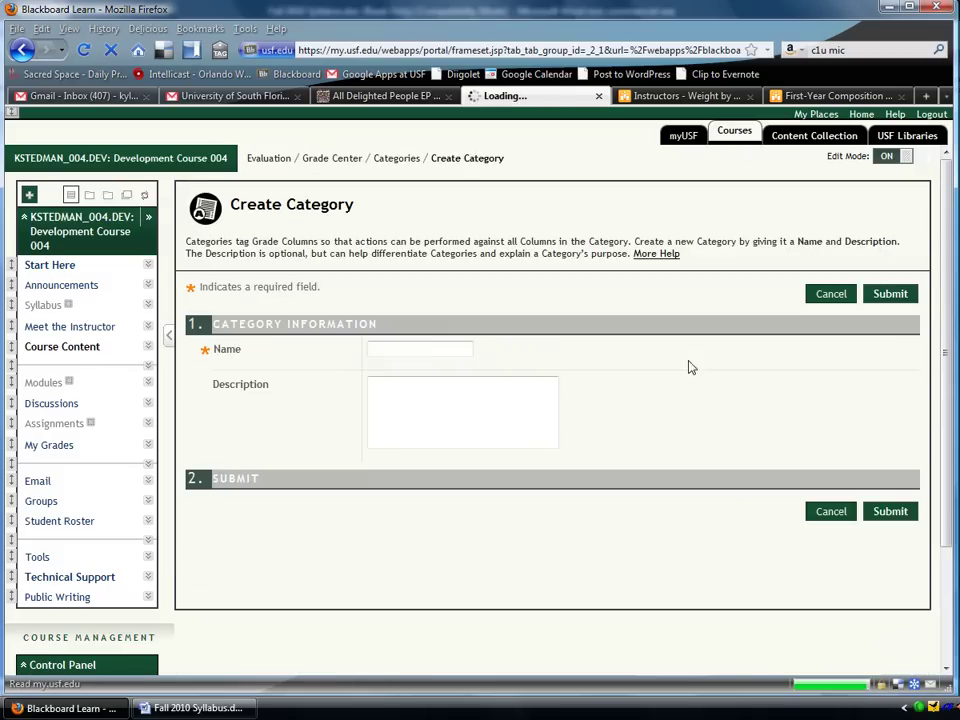
pyautogui.click(422, 347)
pyautogui.write('Project 3')
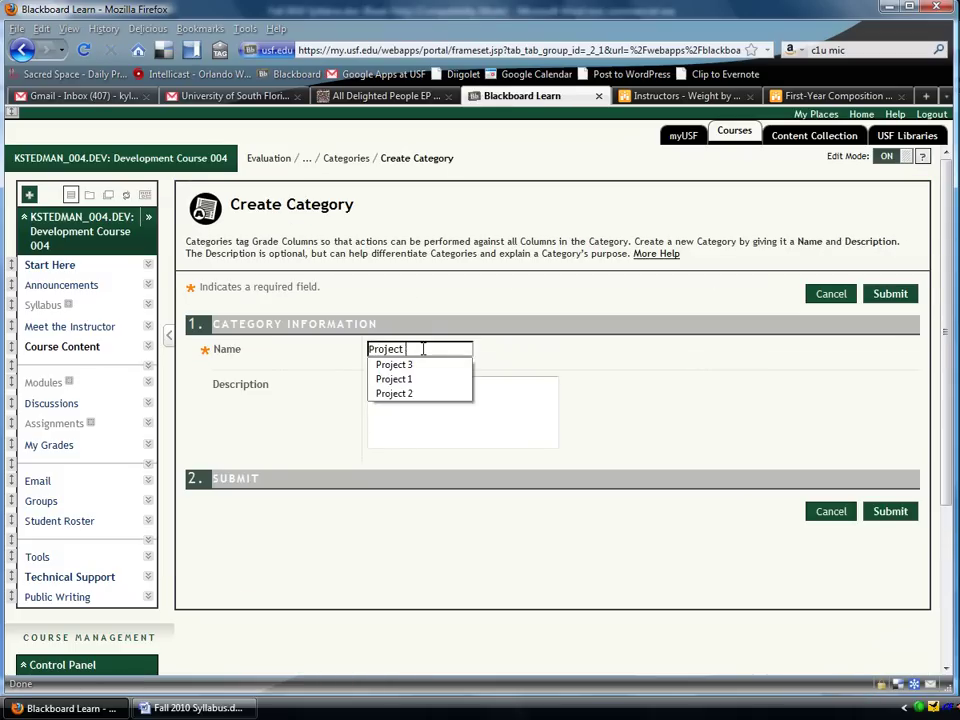
pyautogui.click(905, 512)
# Step: Check the syllabus, then create the Presentation grade category
pyautogui.hotkey('alt', 'Tab')
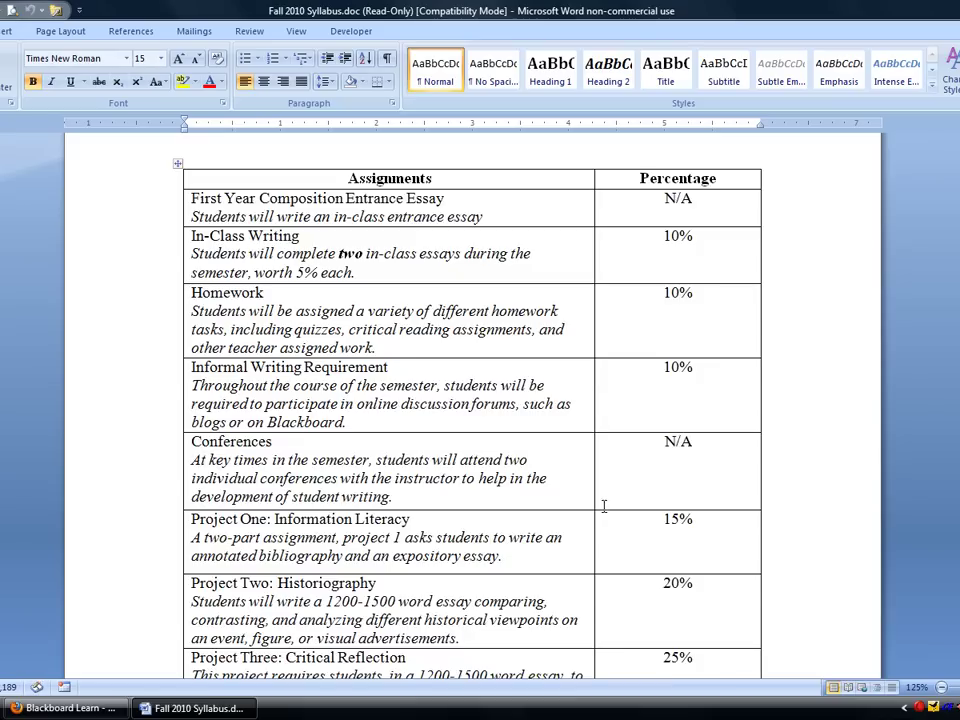
pyautogui.scroll(-3, 613, 499)
pyautogui.scroll(-1, 613, 499)
pyautogui.hotkey('alt', 'Tab')
pyautogui.click(229, 331)
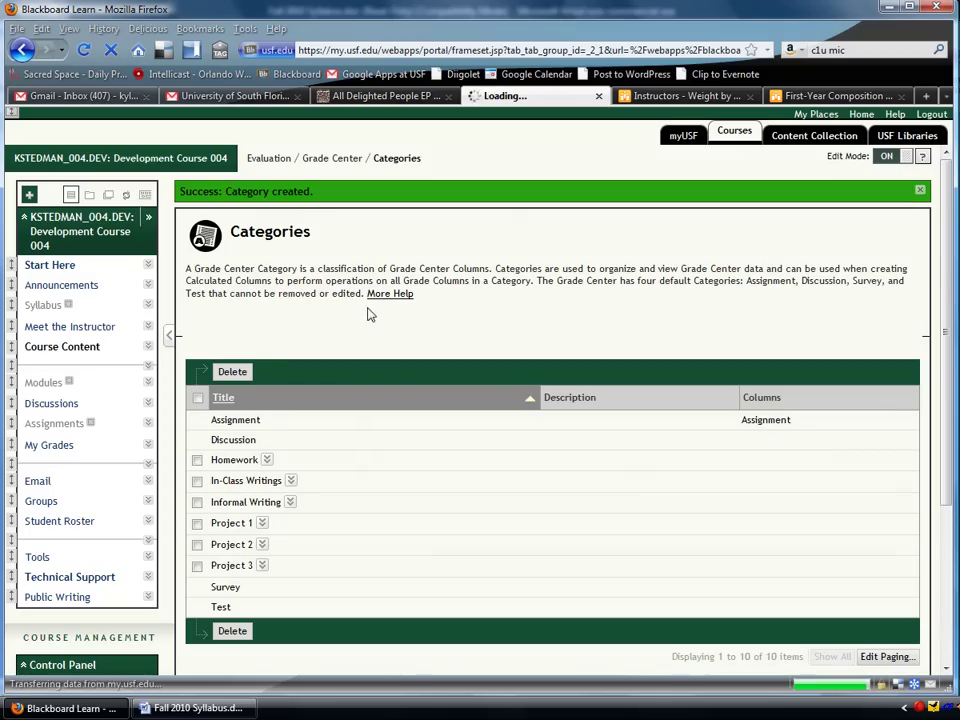
pyautogui.click(392, 346)
pyautogui.write('Presentation')
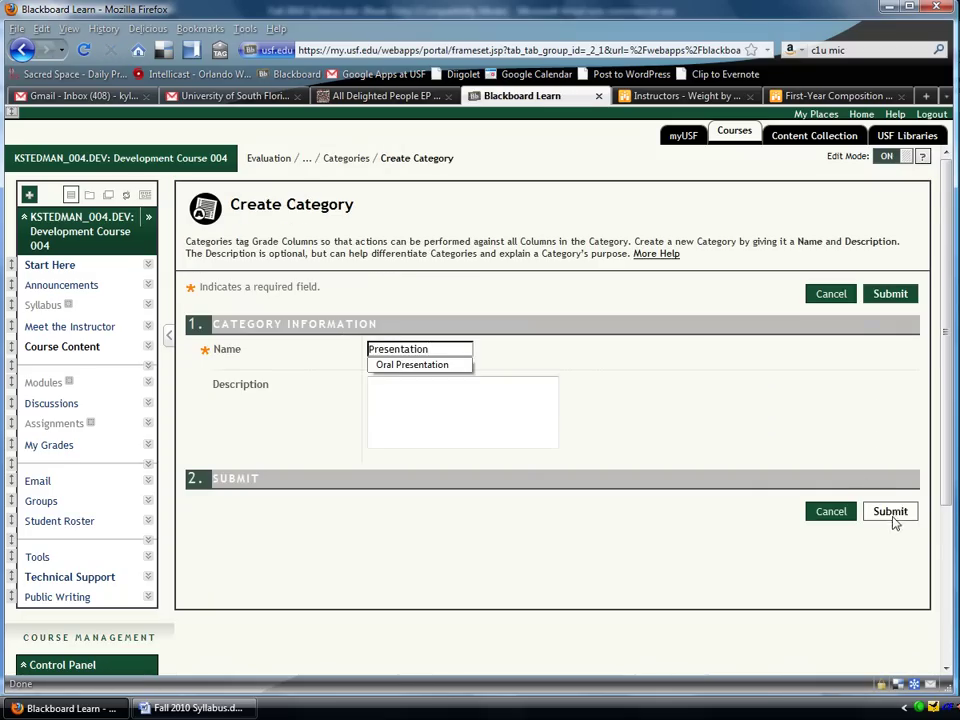
pyautogui.click(889, 514)
# Step: Check the syllabus, then create the Literacy Narrative grade category
pyautogui.hotkey('alt', 'Tab')
pyautogui.scroll(-1, 653, 439)
pyautogui.hotkey('alt', 'Tab')
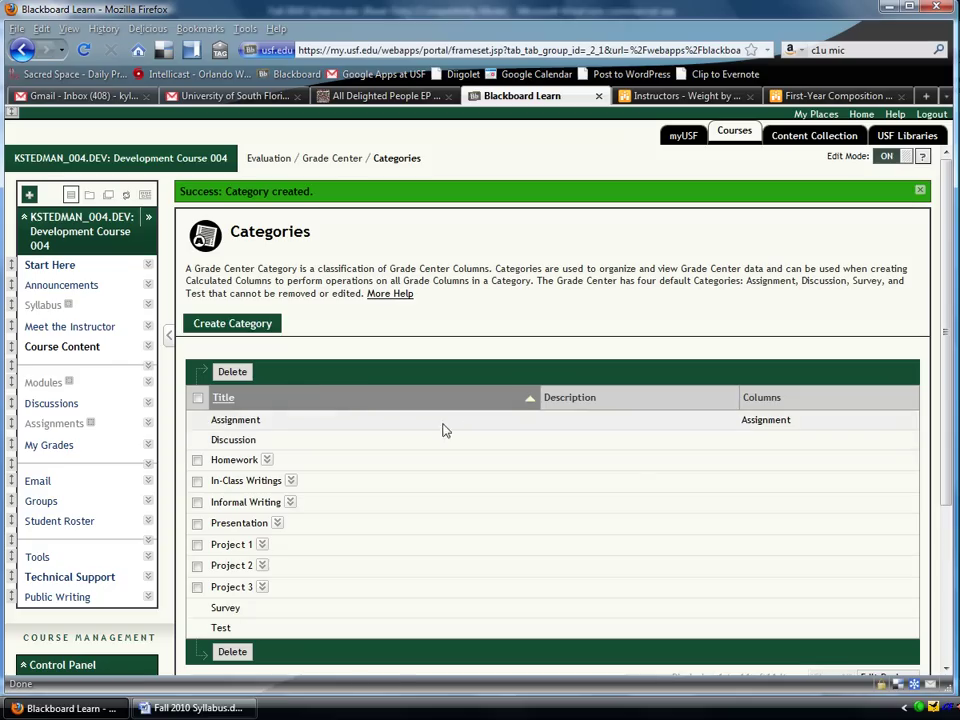
pyautogui.click(262, 336)
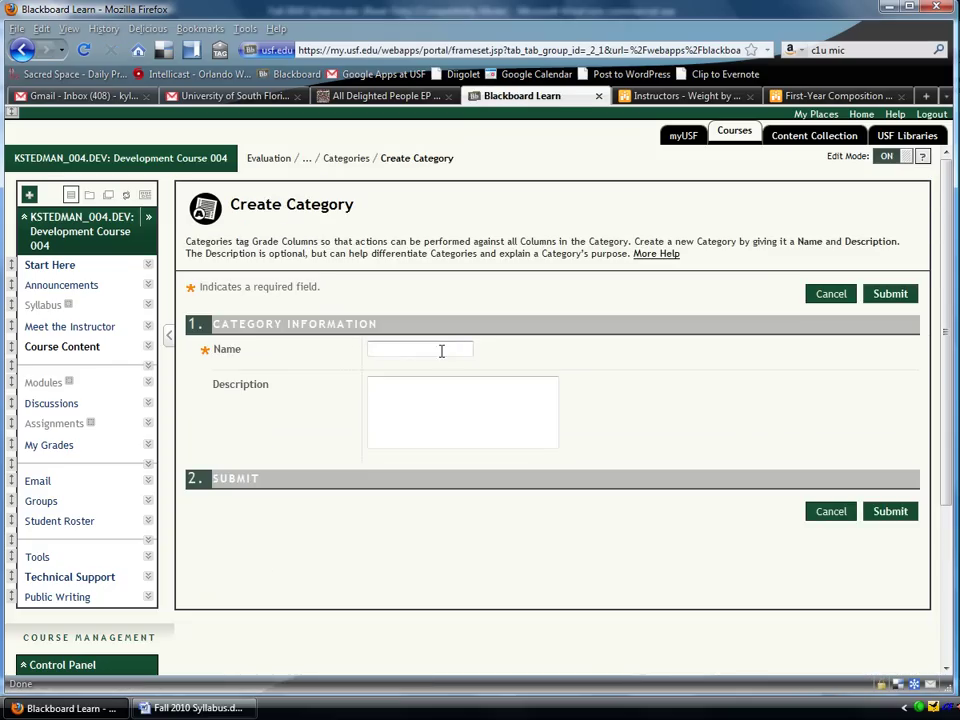
pyautogui.click(441, 350)
pyautogui.write('Literacy Narrative')
pyautogui.click(870, 511)
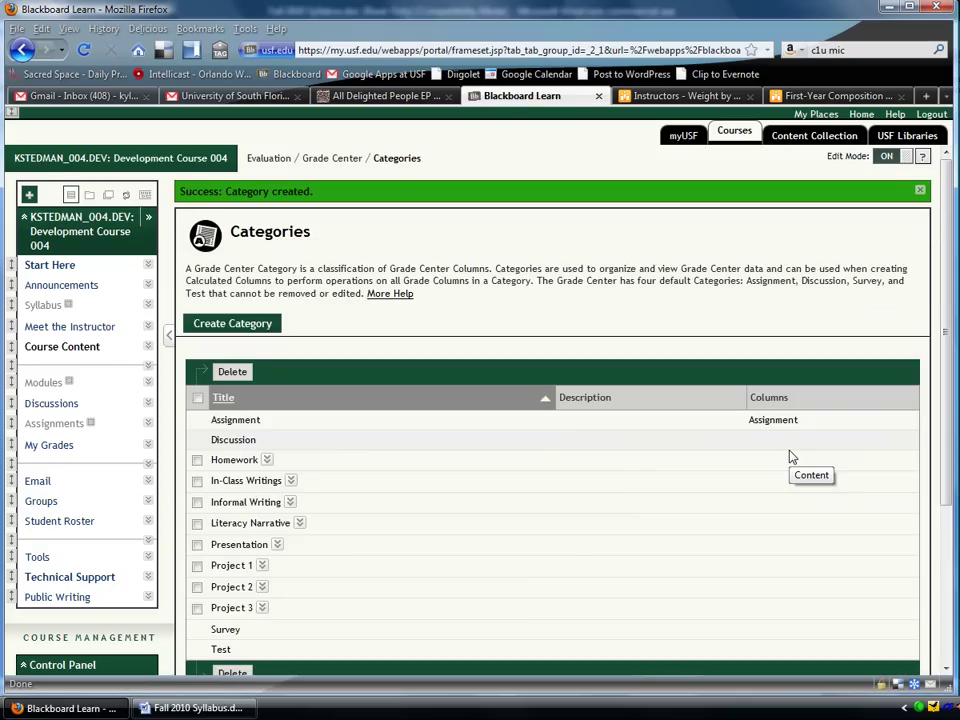
pyautogui.scroll(-4, 851, 510)
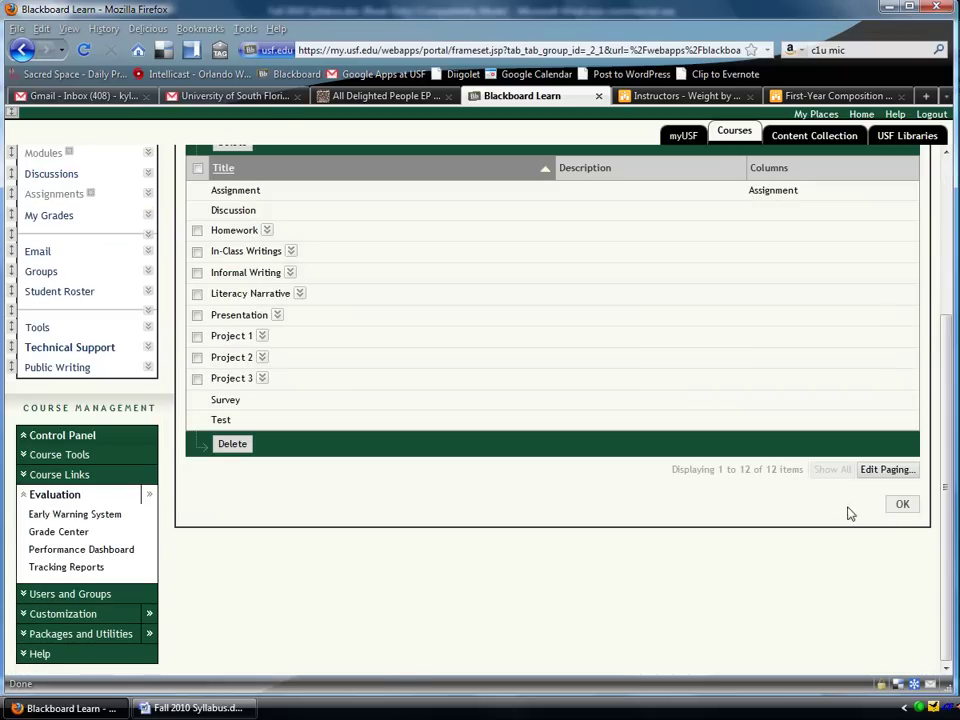
# Step: Return to Grade Center and choose Edit Column Information on the Weighted Total column
pyautogui.click(902, 506)
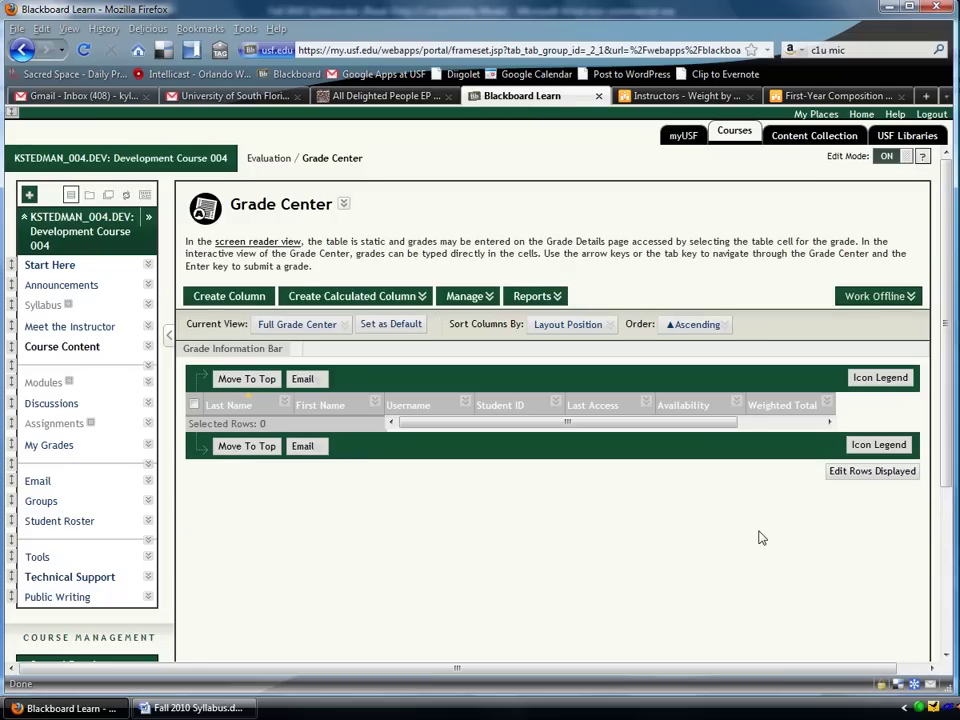
pyautogui.moveTo(795, 414)
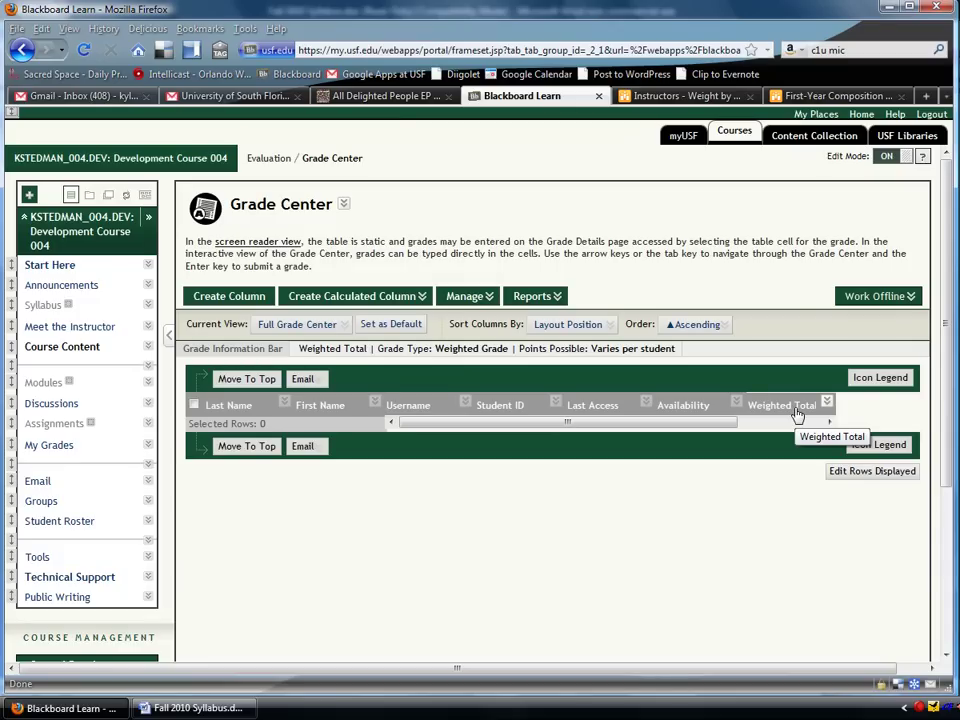
pyautogui.click(827, 404)
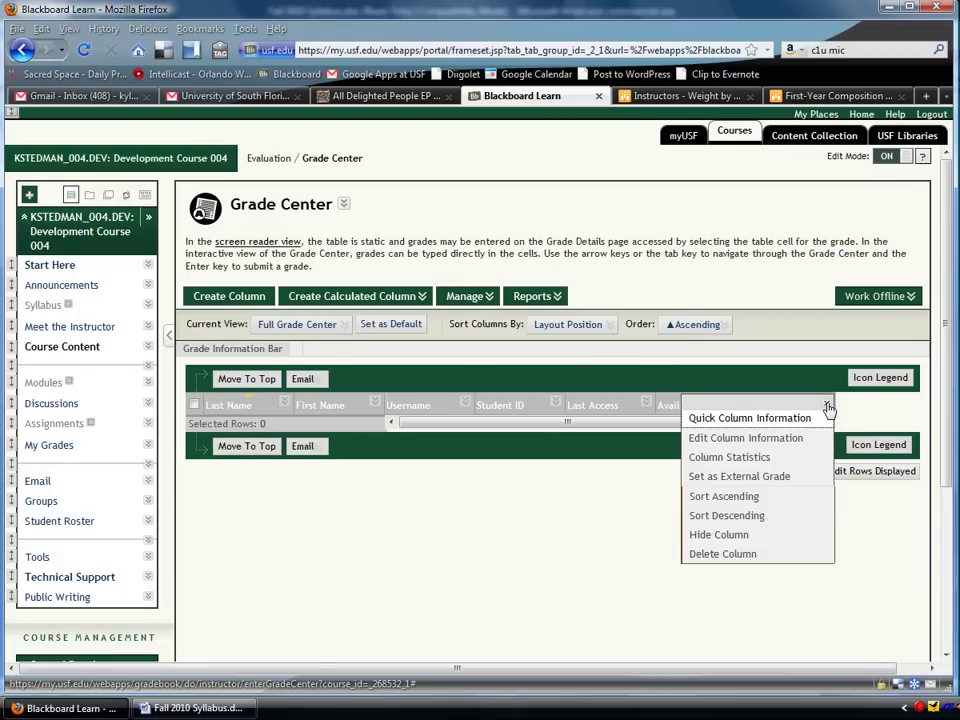
pyautogui.click(745, 438)
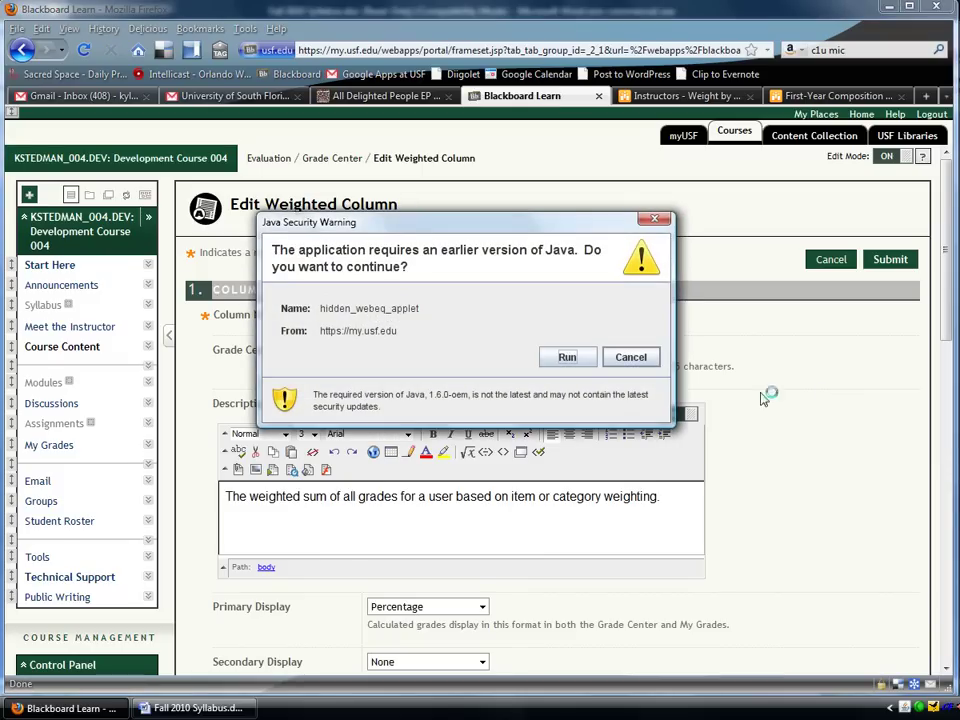
# Step: Allow the Java applet and scroll down to section 3, Select Columns
pyautogui.click(567, 358)
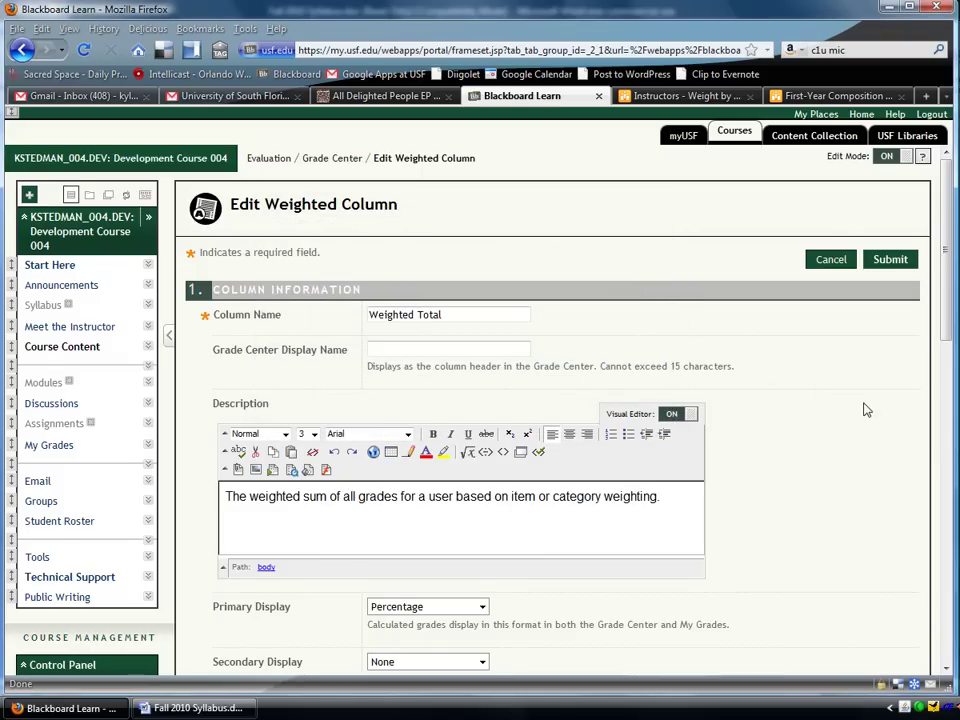
pyautogui.moveTo(947, 320); pyautogui.dragTo(918, 549)
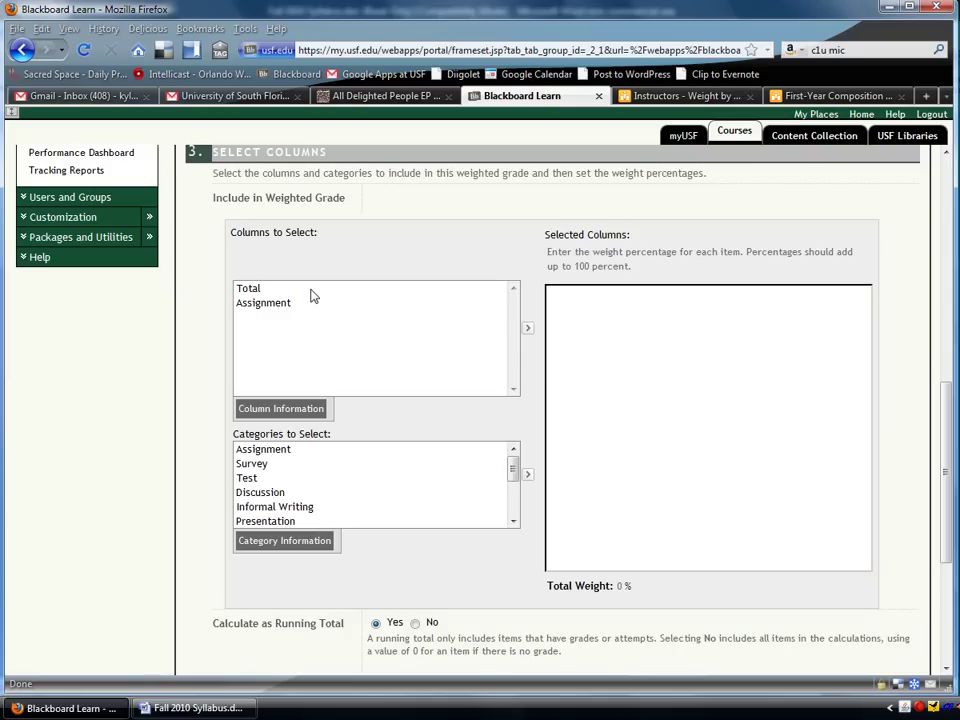
# Step: Revisit the Weight by Category and Setting Up Grade Center guides, then go back to Blackboard
pyautogui.click(677, 95)
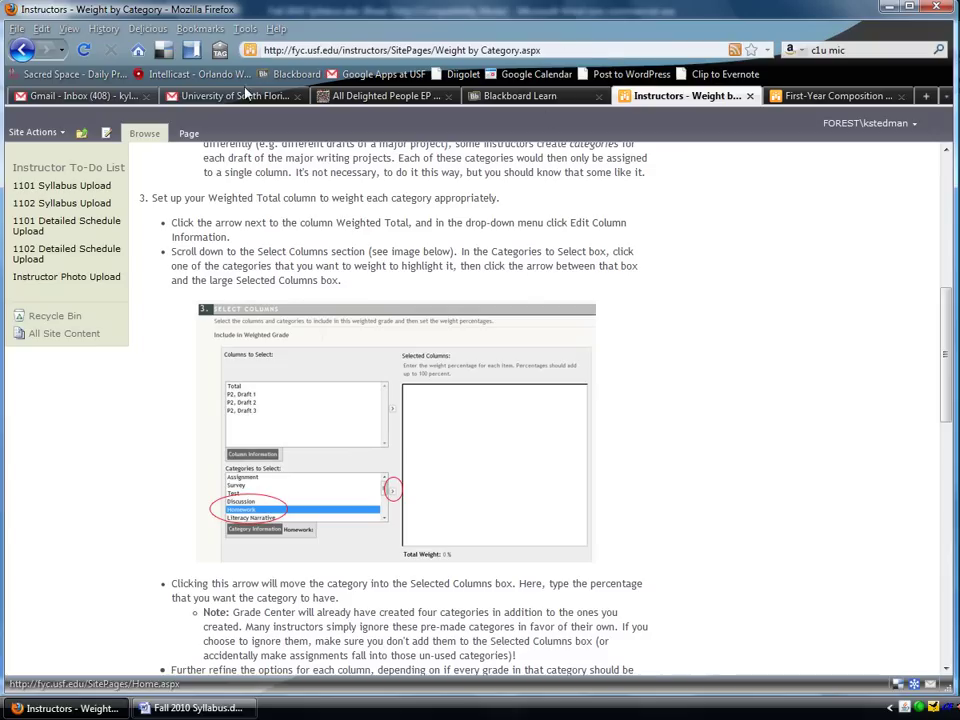
pyautogui.click(22, 49)
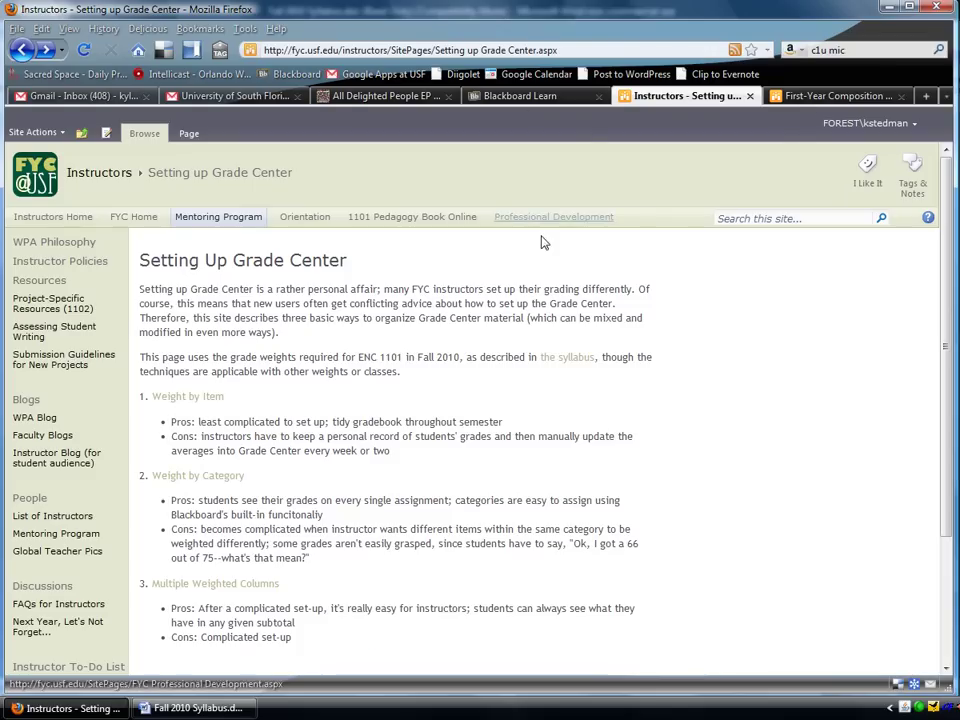
pyautogui.click(530, 96)
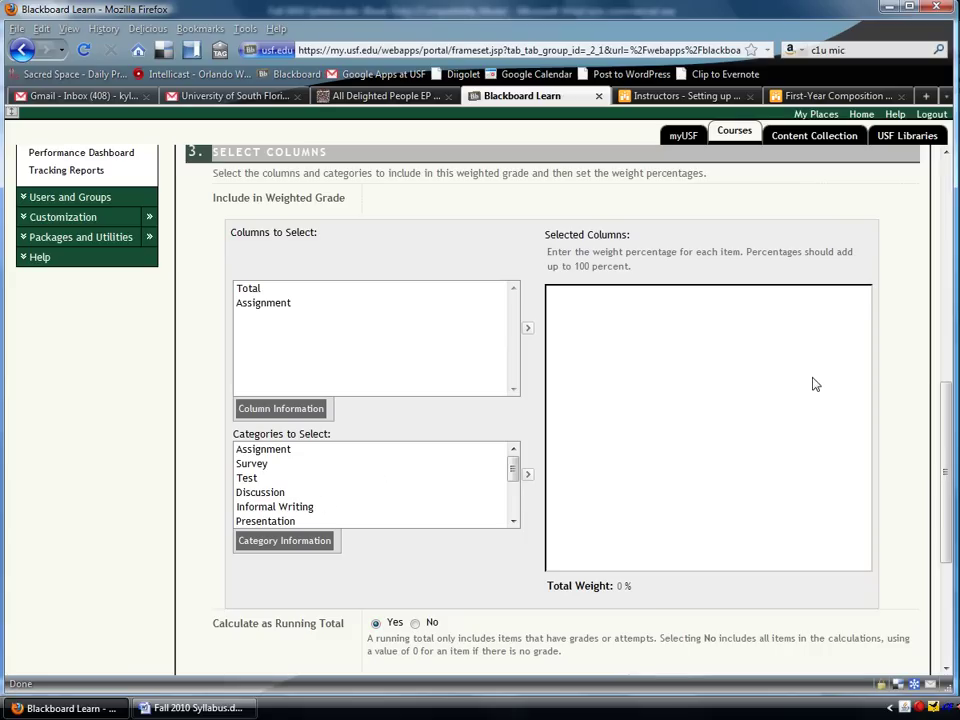
# Step: Move the Informal Writing, Presentation and Homework categories into Selected Columns
pyautogui.click(500, 492)
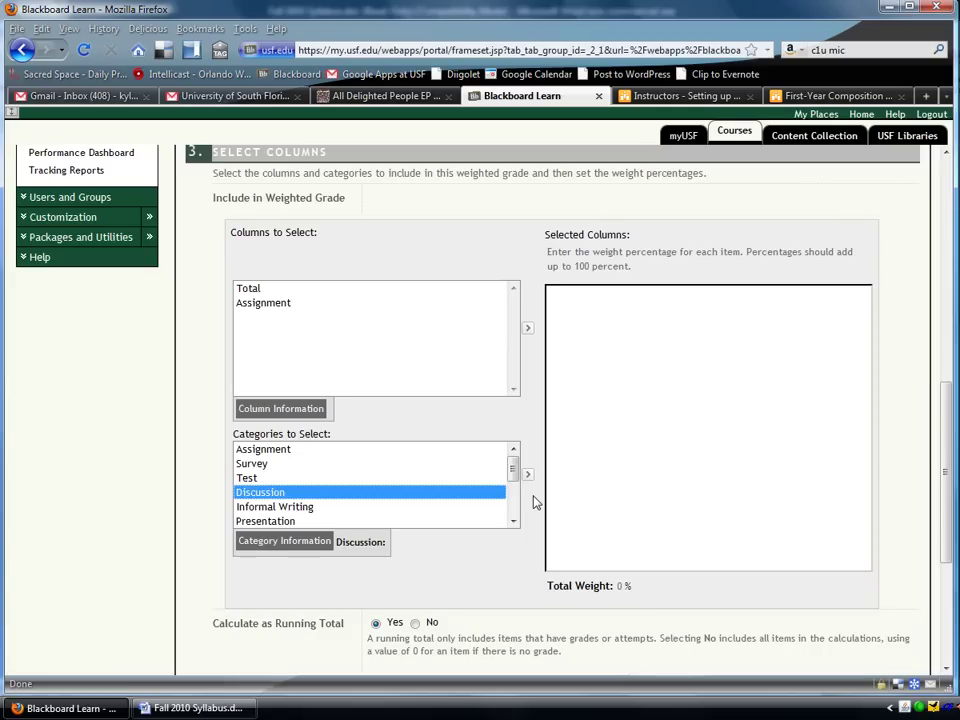
pyautogui.click(352, 508)
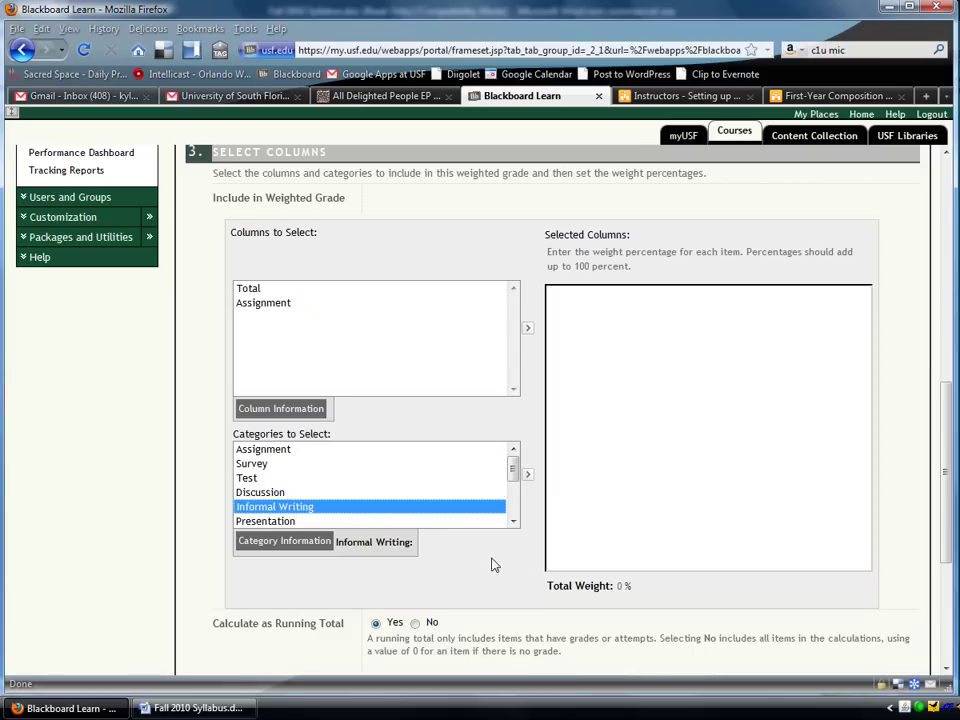
pyautogui.click(528, 476)
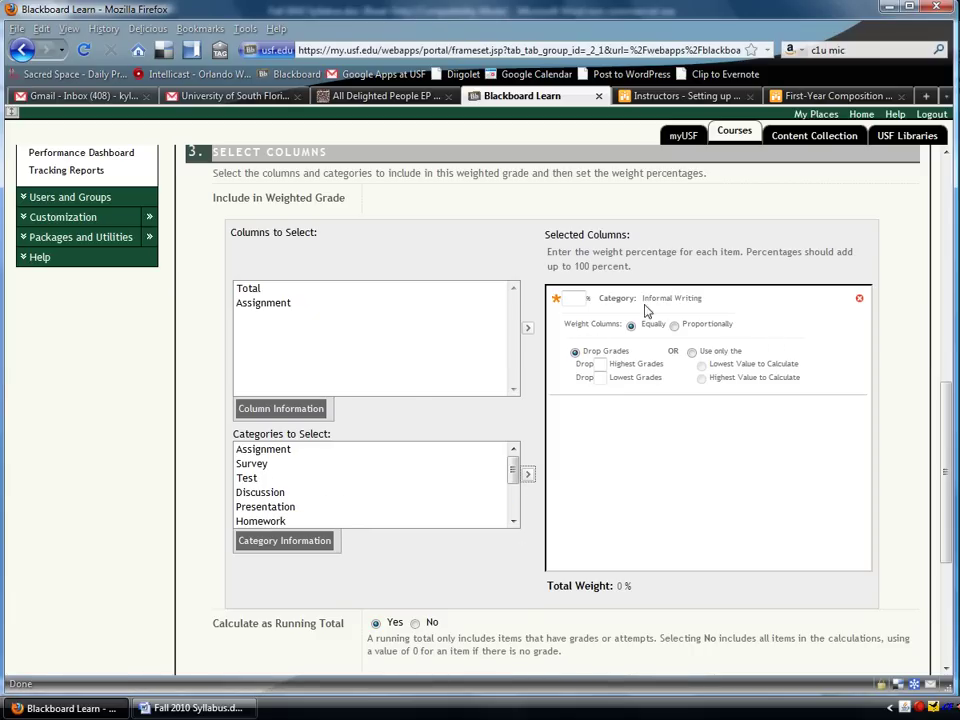
pyautogui.click(288, 509)
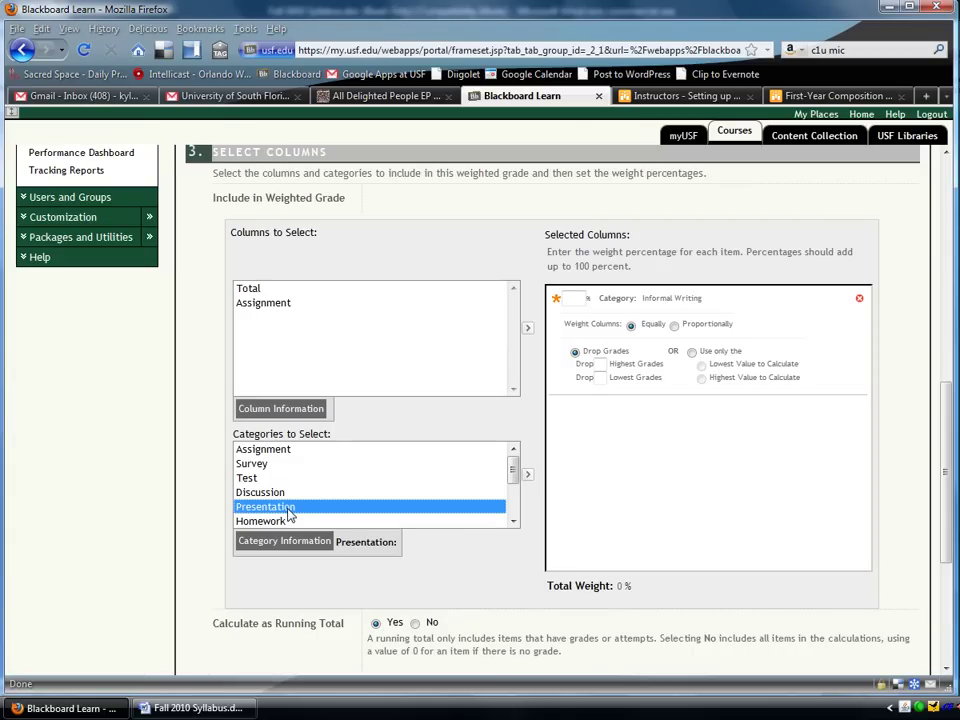
pyautogui.click(529, 477)
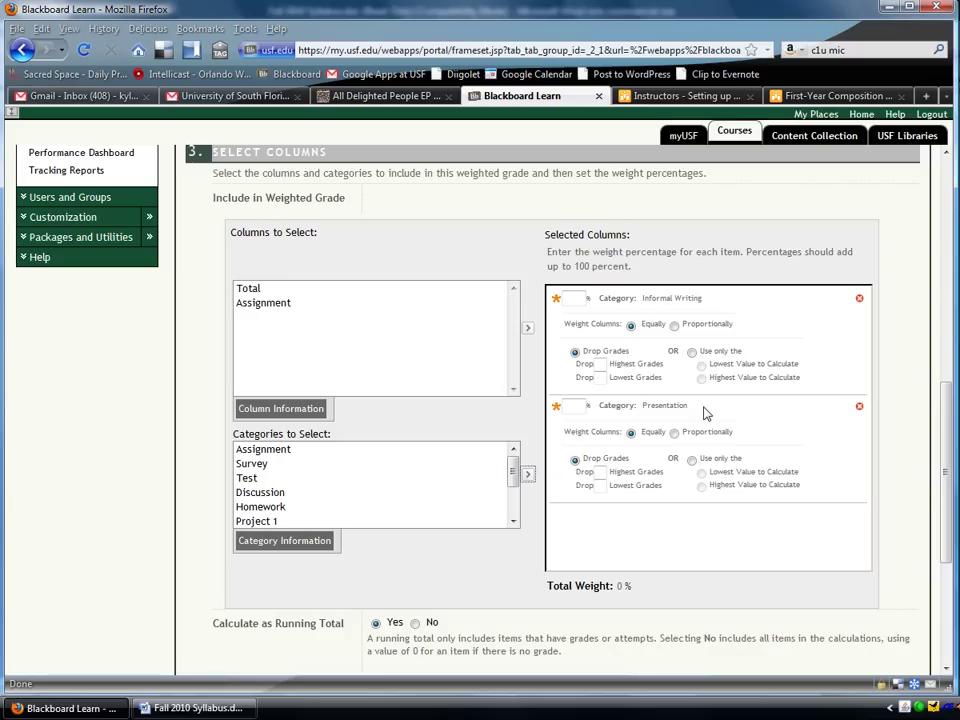
pyautogui.click(387, 507)
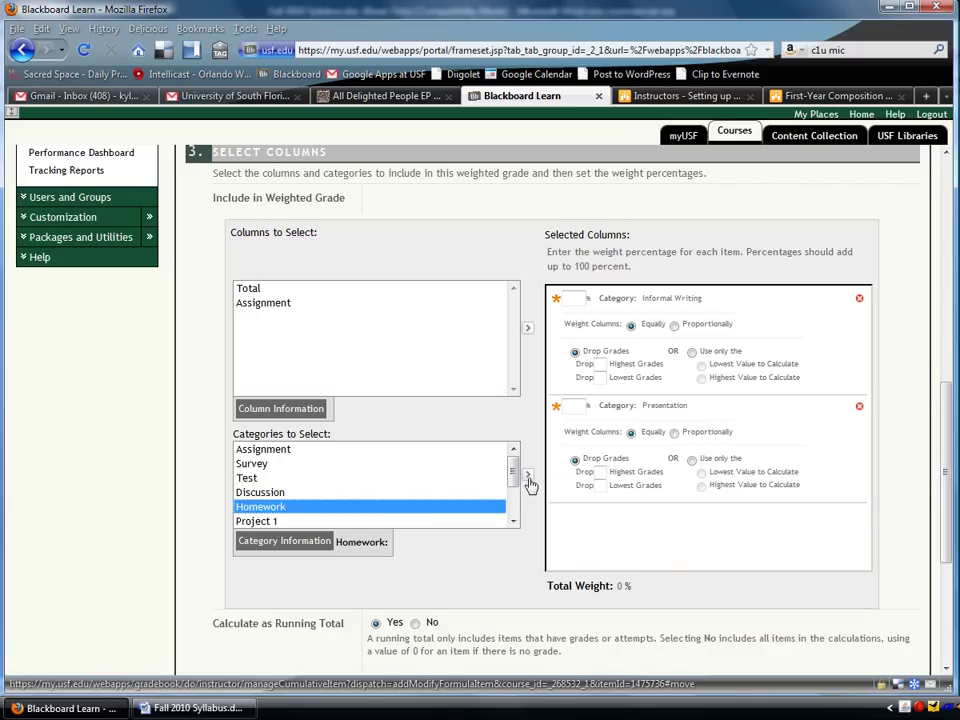
pyautogui.click(529, 475)
# Step: Move Project 1, Project 2, In-Class Writings, Project 3 and Literacy Narrative into Selected Columns
pyautogui.click(350, 494)
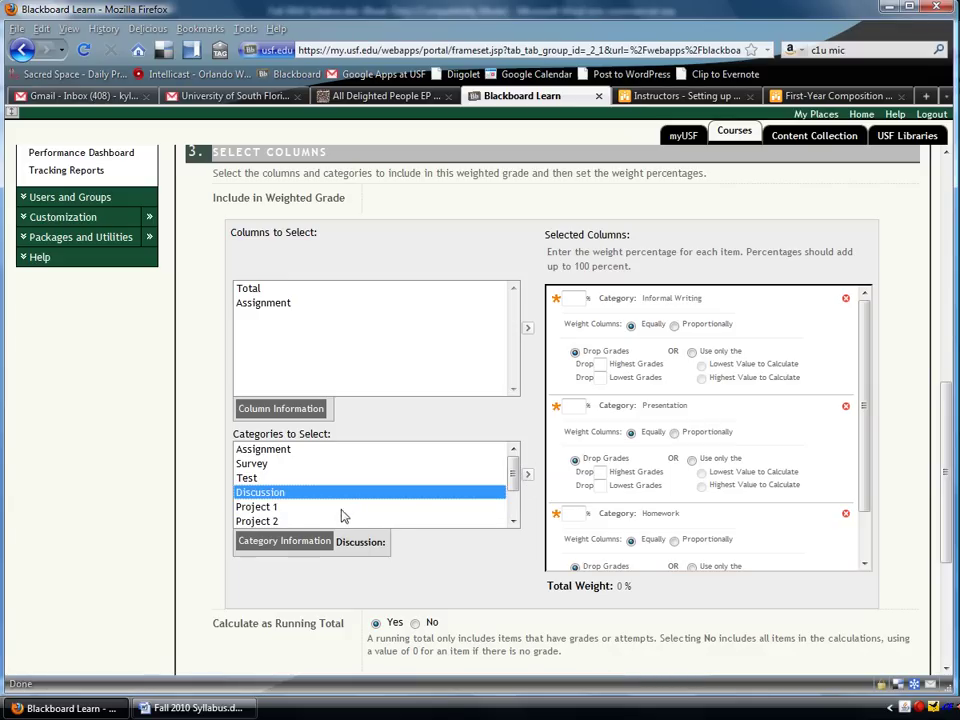
pyautogui.click(345, 507)
pyautogui.click(529, 475)
pyautogui.click(379, 508)
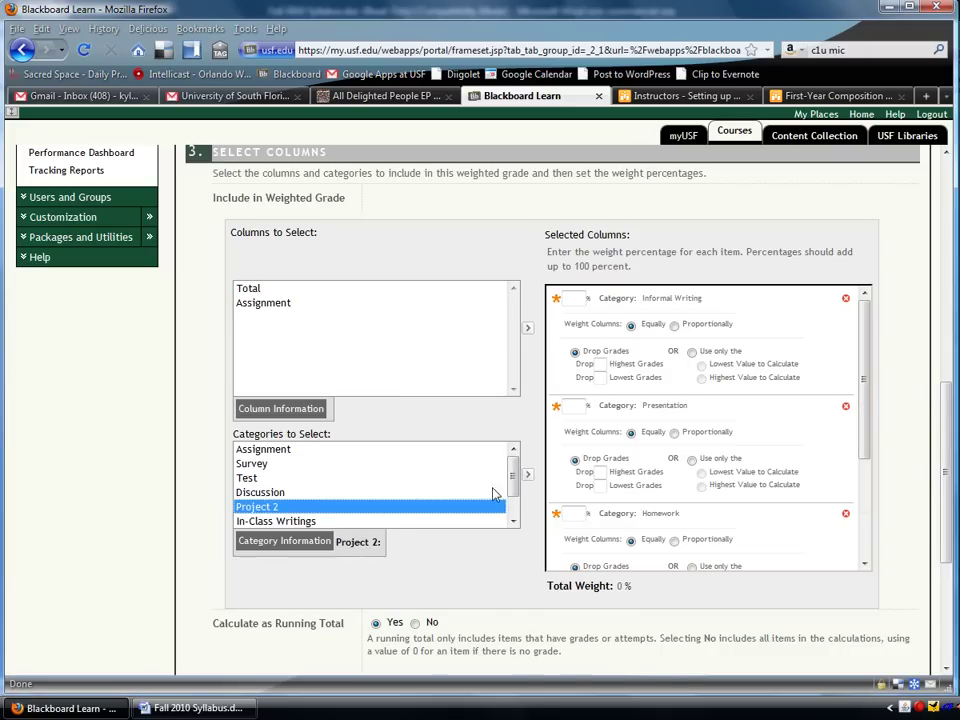
pyautogui.click(529, 475)
pyautogui.click(310, 512)
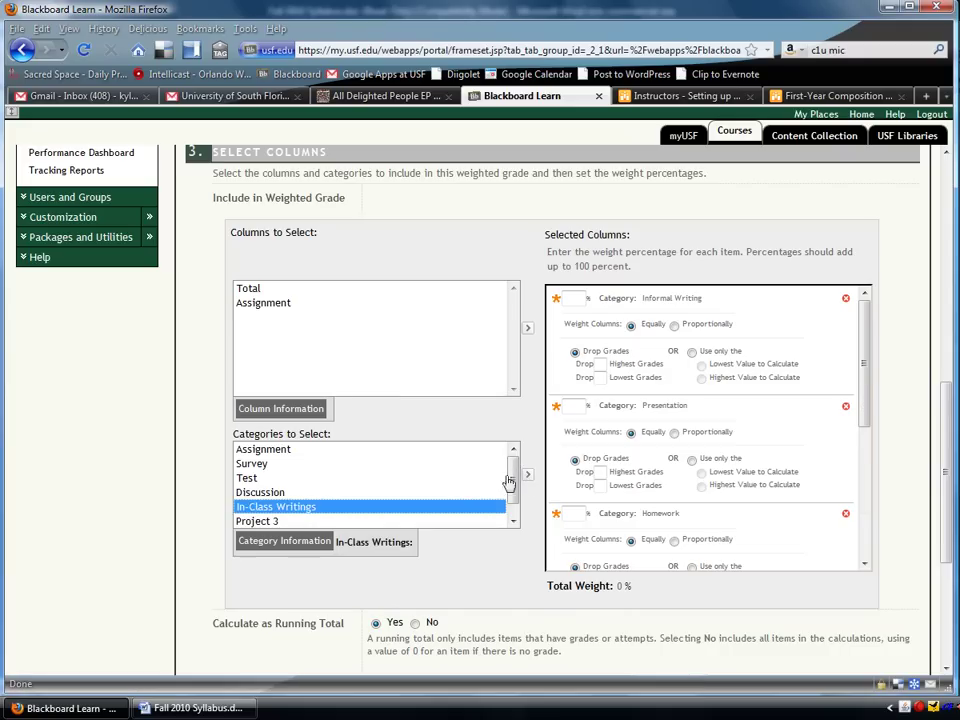
pyautogui.click(530, 476)
pyautogui.click(357, 509)
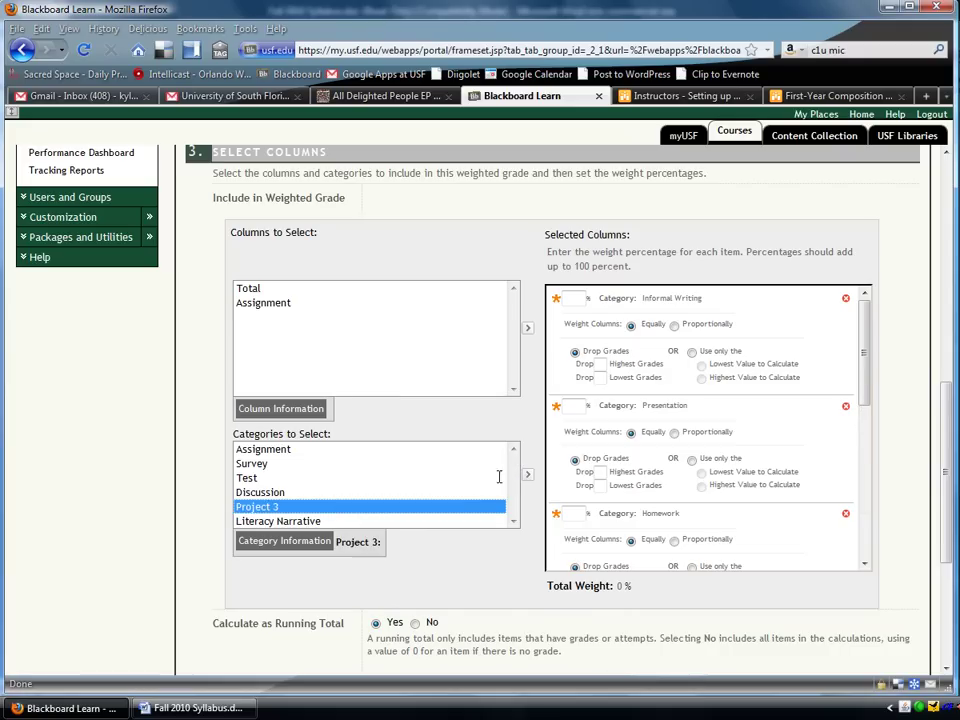
pyautogui.click(529, 475)
pyautogui.click(357, 510)
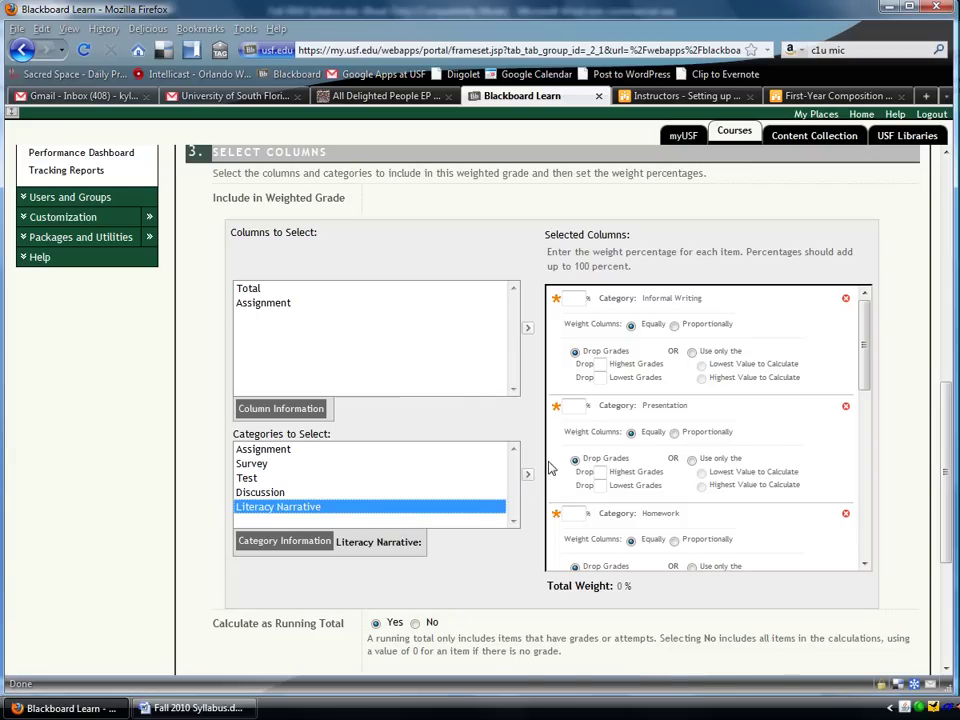
pyautogui.click(529, 476)
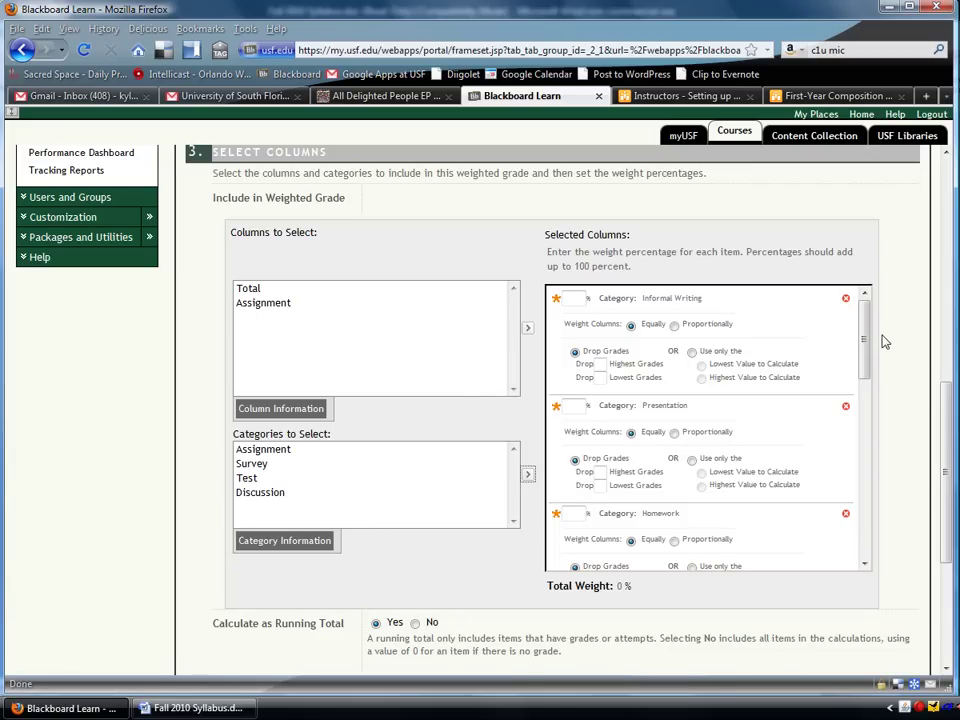
pyautogui.moveTo(874, 335)
pyautogui.mouseDown()
pyautogui.moveTo(870, 466)
pyautogui.moveTo(876, 311)
pyautogui.mouseUp()
# Step: Weight In-Class Writings and Homework at 10% each, per the syllabus
pyautogui.click(215, 710)
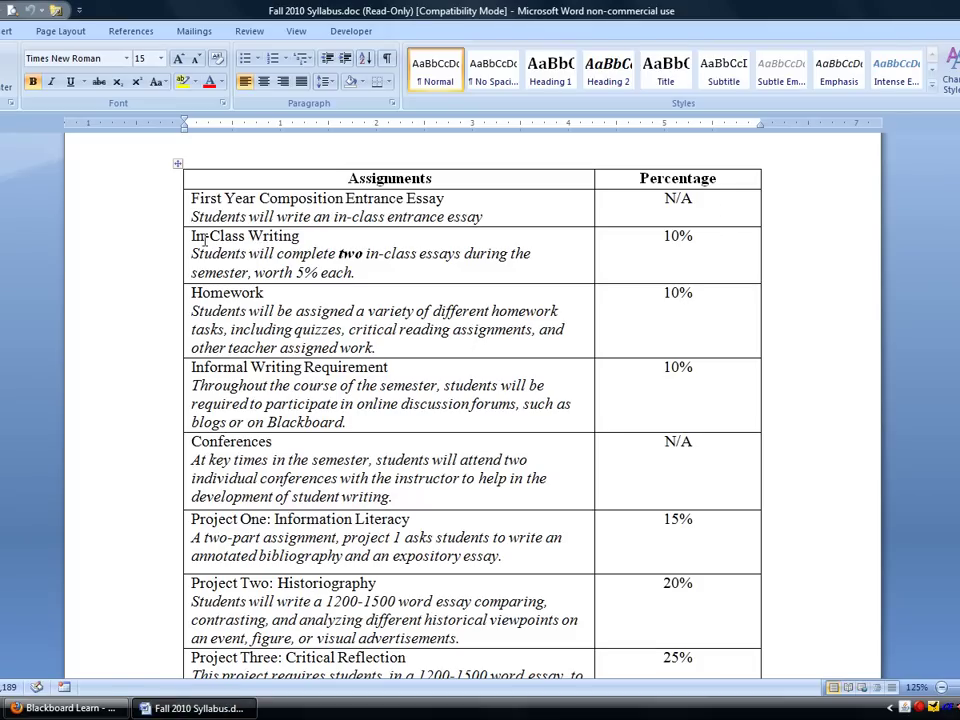
pyautogui.hotkey('alt', 'Tab')
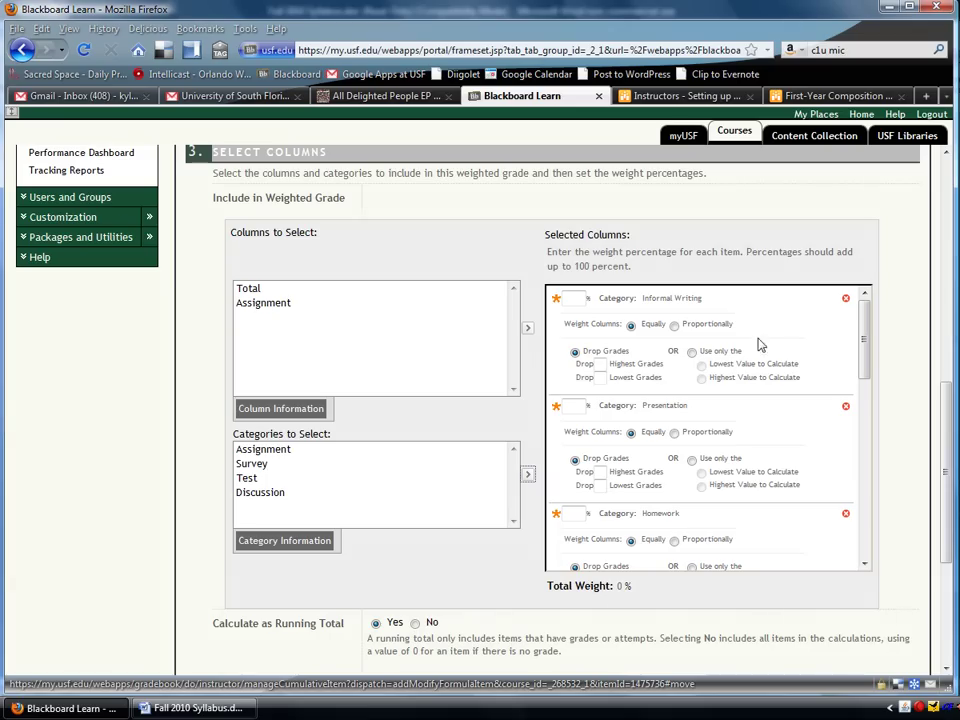
pyautogui.moveTo(868, 332); pyautogui.dragTo(880, 460)
pyautogui.click(577, 393)
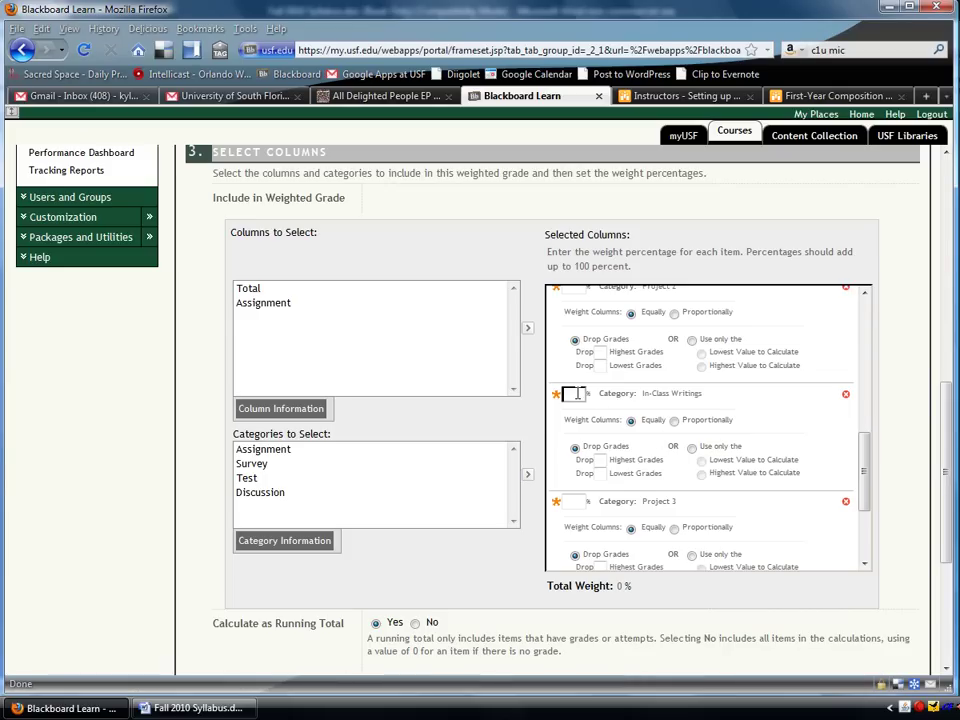
pyautogui.write('10')
pyautogui.hotkey('alt', 'Tab')
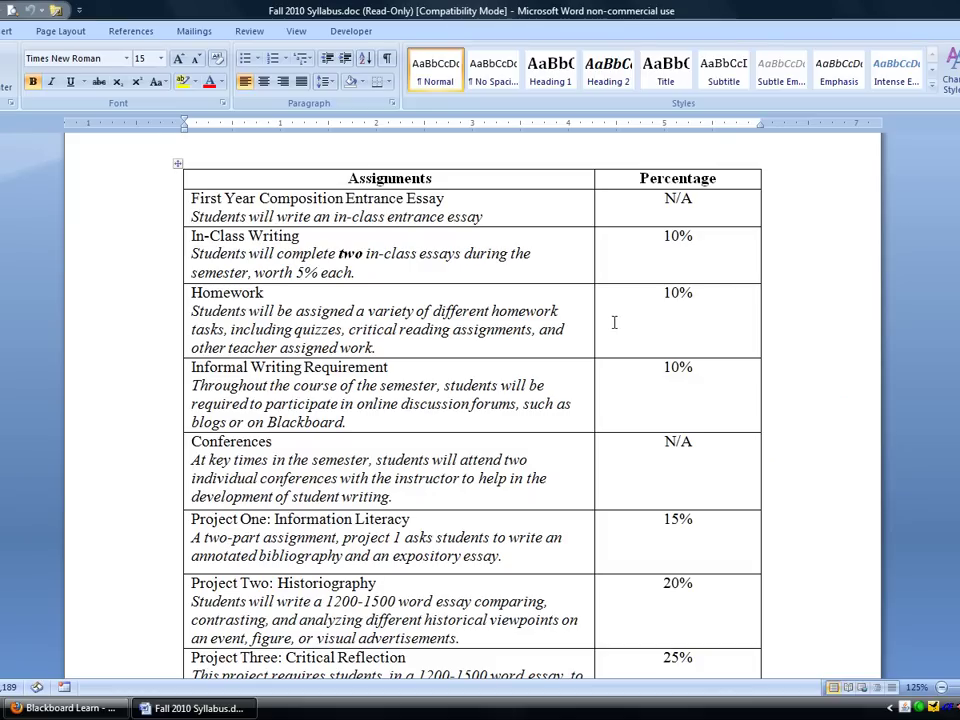
pyautogui.hotkey('alt', 'Tab')
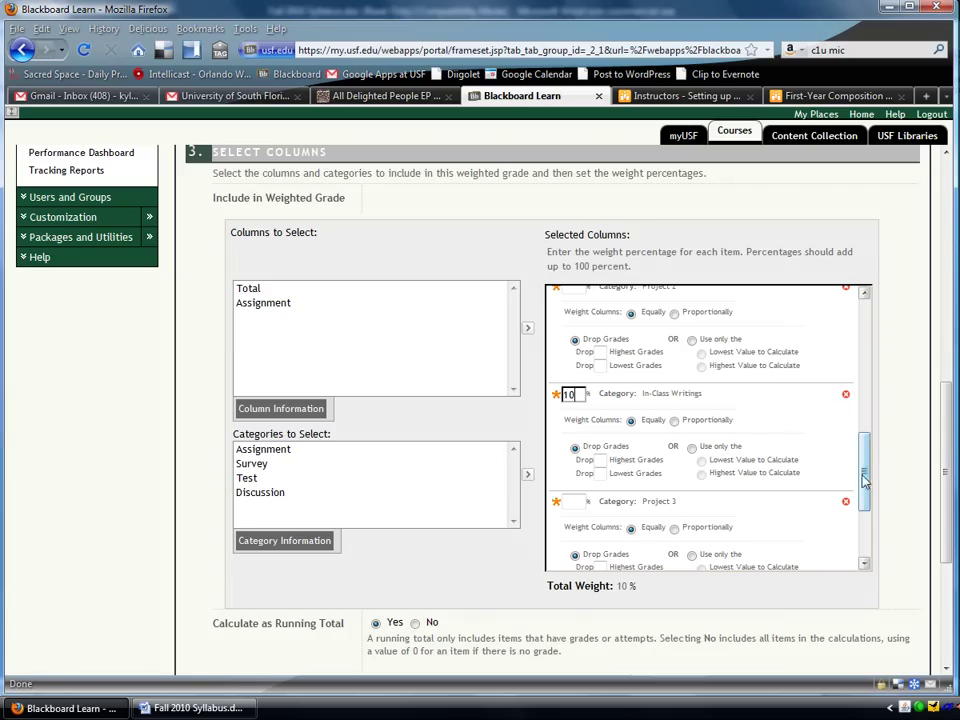
pyautogui.moveTo(866, 476); pyautogui.dragTo(868, 380)
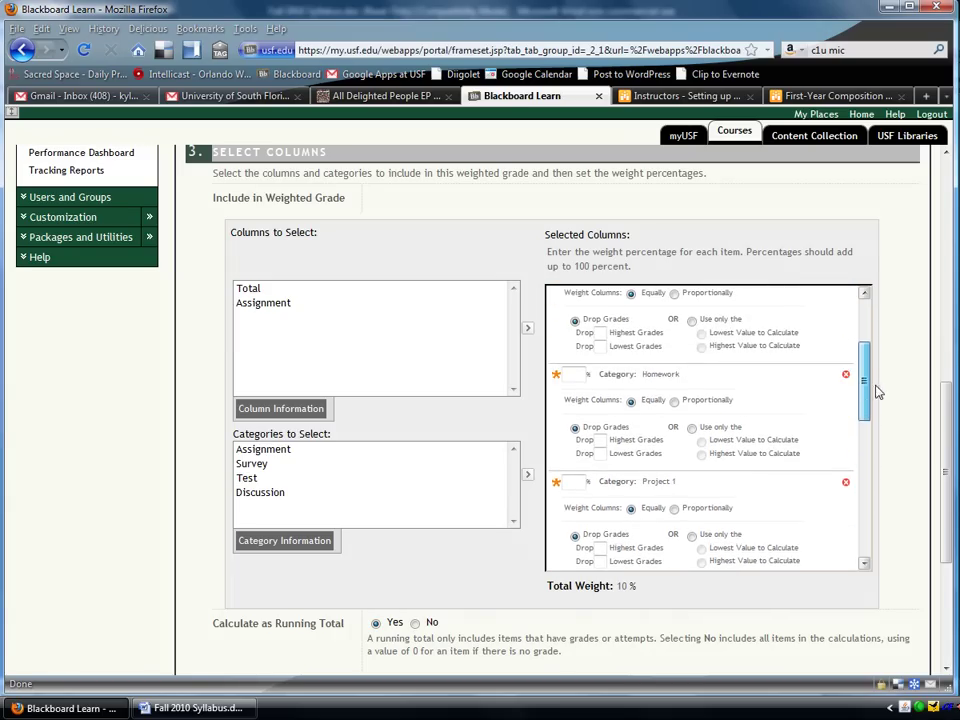
pyautogui.click(575, 374)
pyautogui.write('10')
# Step: Weight Informal Writing at 10% and Project 1 at 15%
pyautogui.hotkey('alt', 'Tab')
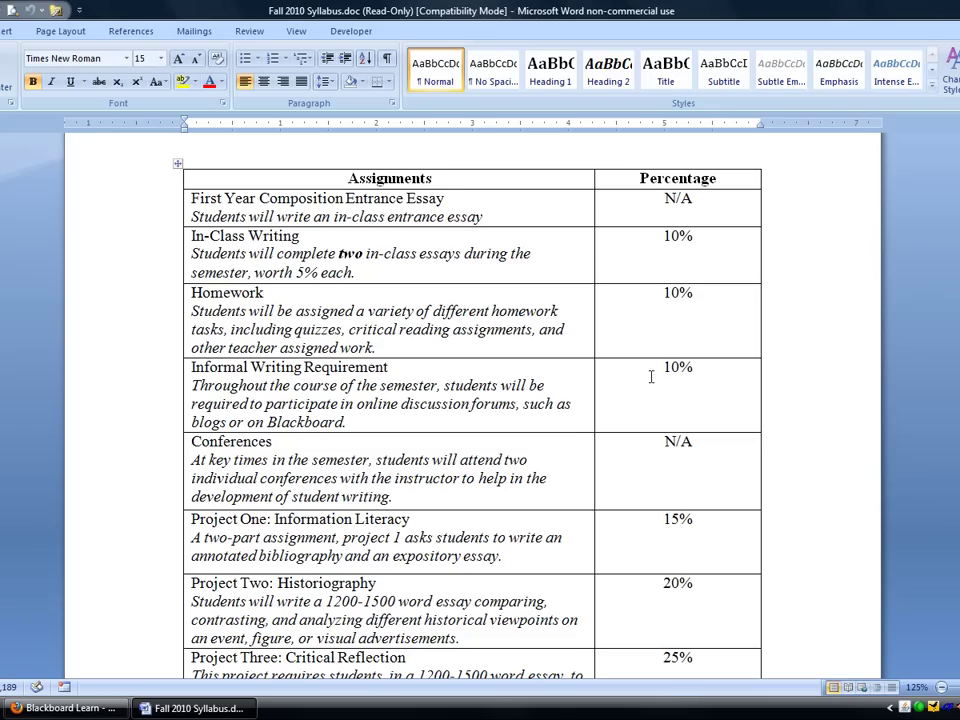
pyautogui.hotkey('alt', 'Tab')
pyautogui.moveTo(866, 382); pyautogui.dragTo(878, 345)
pyautogui.click(572, 298)
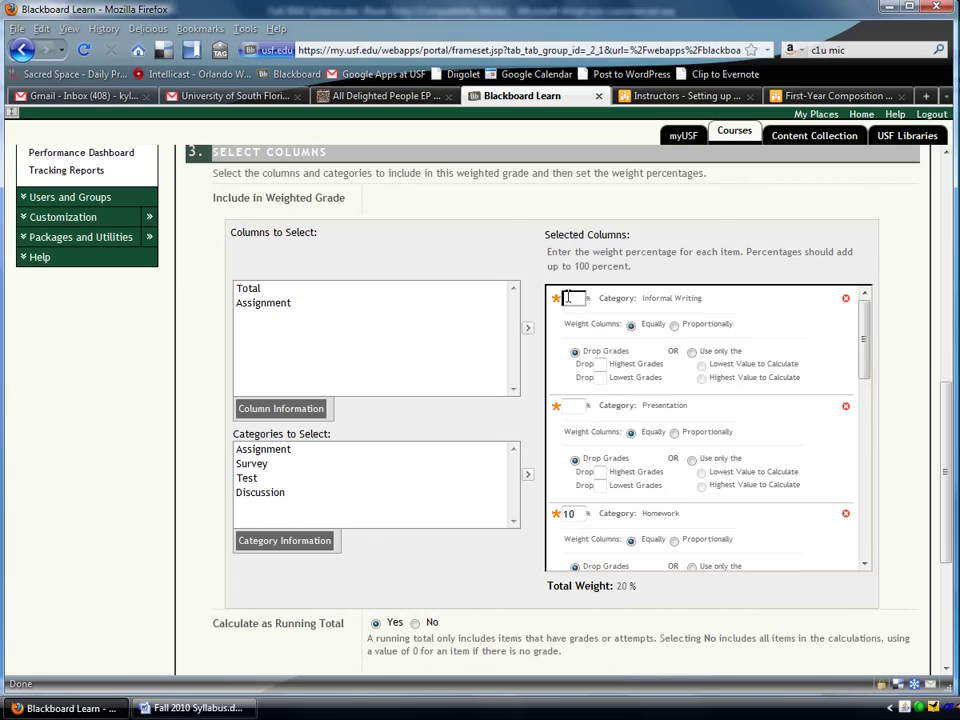
pyautogui.write('10')
pyautogui.hotkey('alt', 'Tab')
pyautogui.scroll(-3, 681, 377)
pyautogui.hotkey('alt', 'Tab')
pyautogui.scroll(-3, 869, 381)
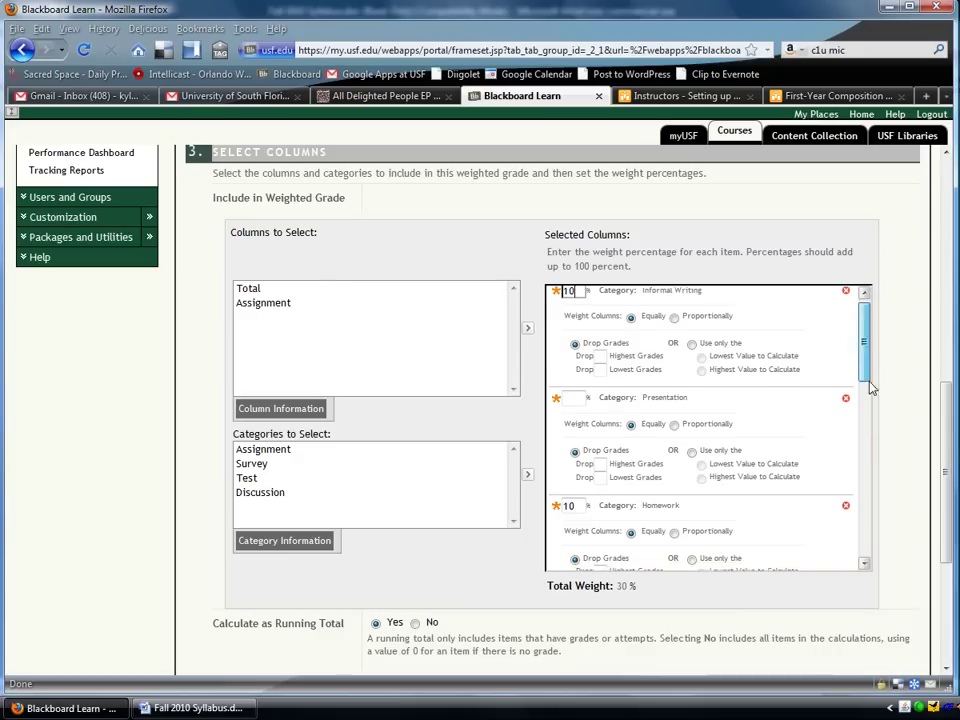
pyautogui.click(573, 386)
pyautogui.hotkey('alt', 'Tab')
pyautogui.scroll(-1, 597, 382)
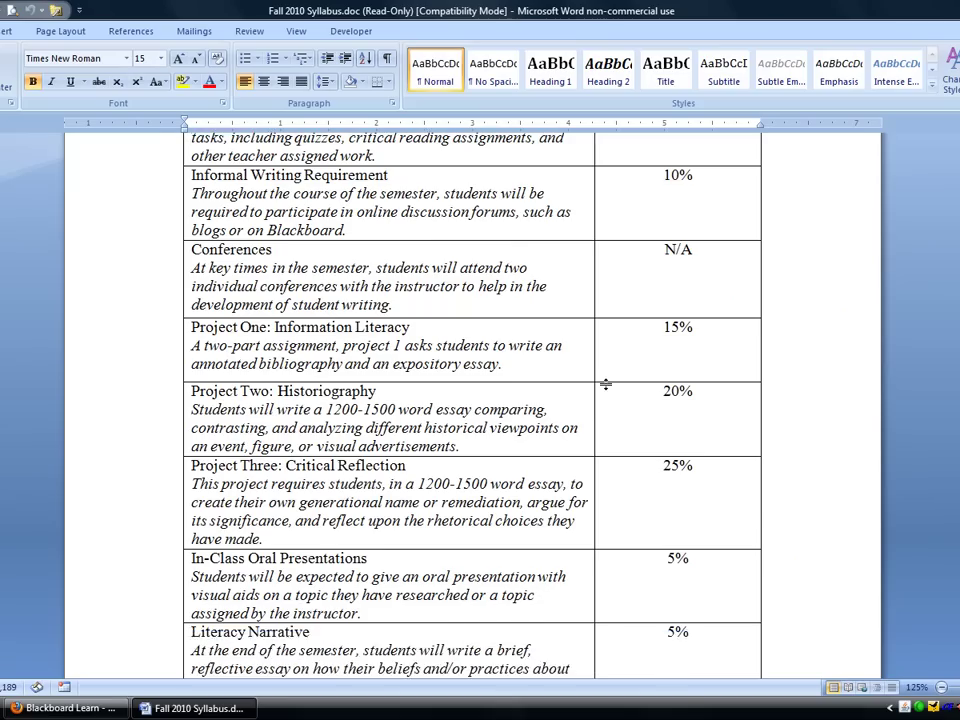
pyautogui.hotkey('alt', 'Tab')
pyautogui.write('15')
# Step: Weight Project 2 at 20% and Project 3 at 25%
pyautogui.click(553, 491)
pyautogui.hotkey('alt', 'Tab')
pyautogui.scroll(-2, 636, 457)
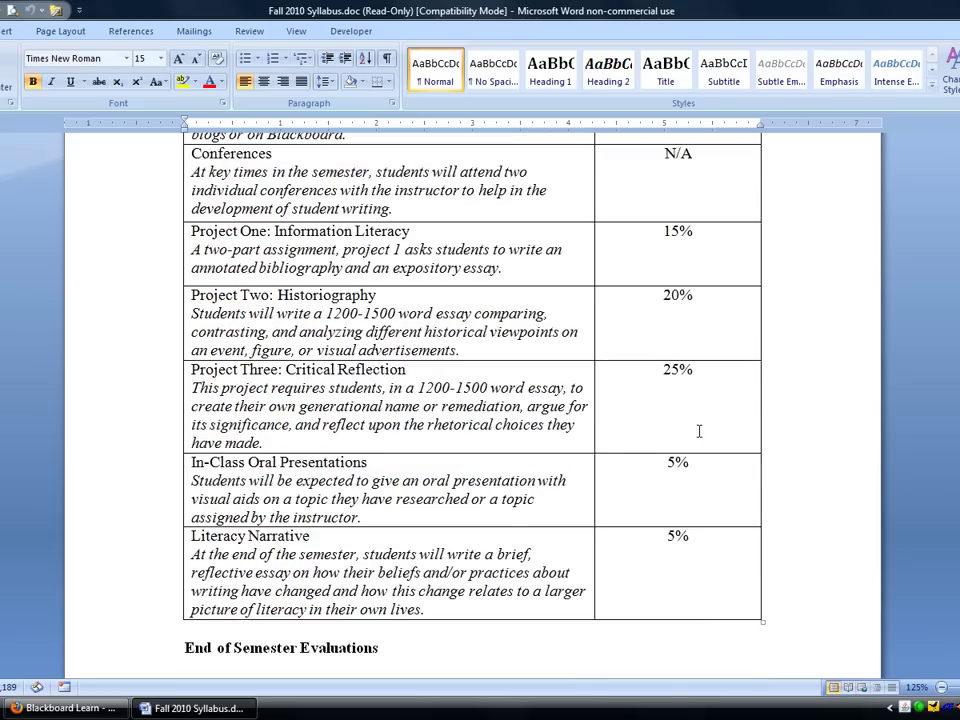
pyautogui.hotkey('alt', 'Tab')
pyautogui.write('20')
pyautogui.scroll(-3, 868, 424)
pyautogui.click(572, 513)
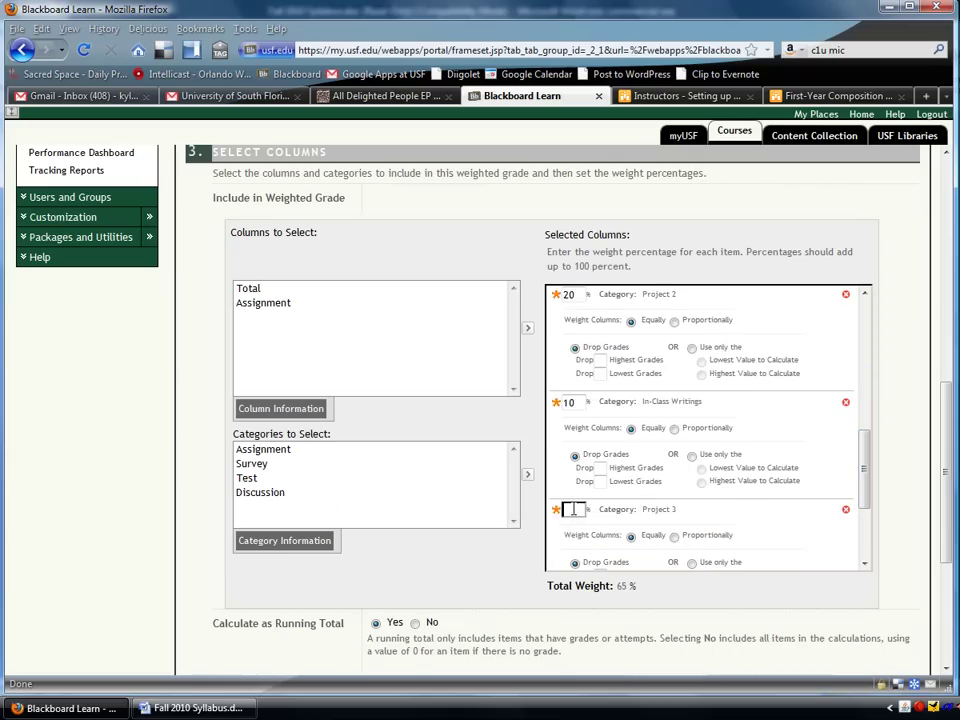
pyautogui.hotkey('alt', 'Tab')
pyautogui.scroll(-2, 701, 499)
pyautogui.hotkey('alt', 'Tab')
pyautogui.write('25')
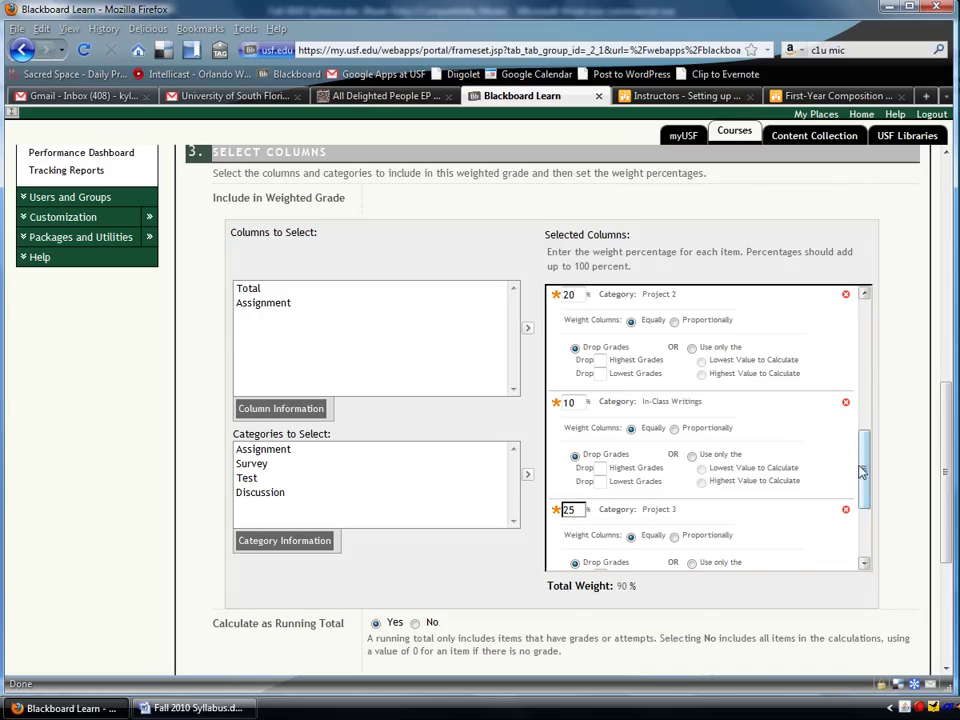
# Step: Weight Presentation at 5% and move on to Literacy Narrative's weight box
pyautogui.moveTo(862, 472); pyautogui.dragTo(867, 368)
pyautogui.click(566, 376)
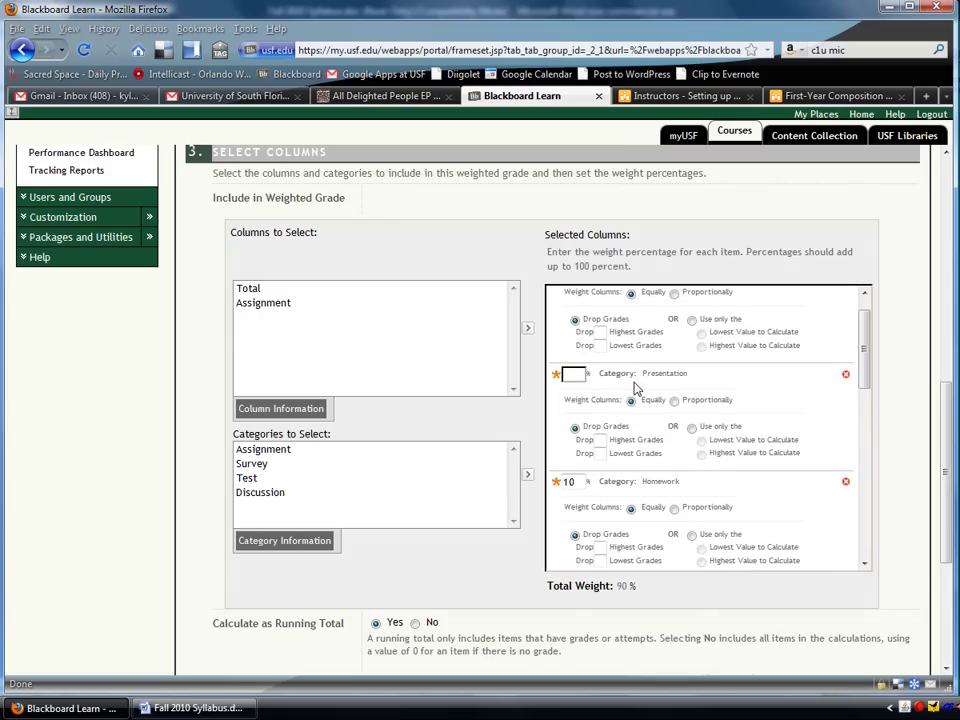
pyautogui.hotkey('alt', 'Tab')
pyautogui.hotkey('alt', 'Tab')
pyautogui.write('5')
pyautogui.scroll(-5, 842, 400)
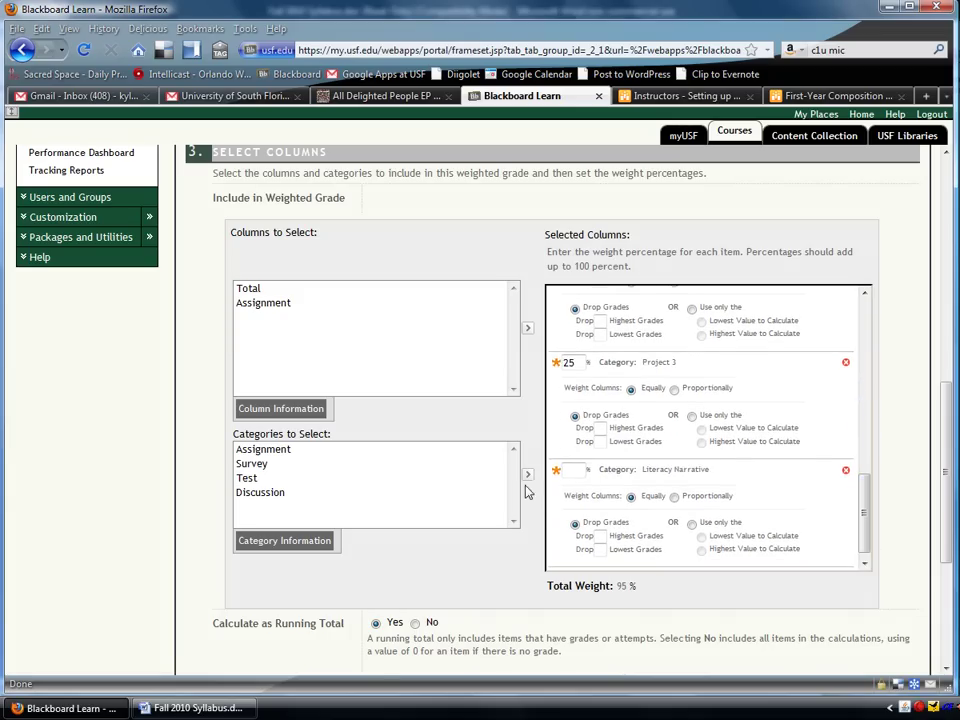
pyautogui.click(573, 470)
# Step: Weight columns proportionally for Informal Writing, Presentation, Projects 1–3, In-Class Writings and Literacy Narrative
pyautogui.write('5')
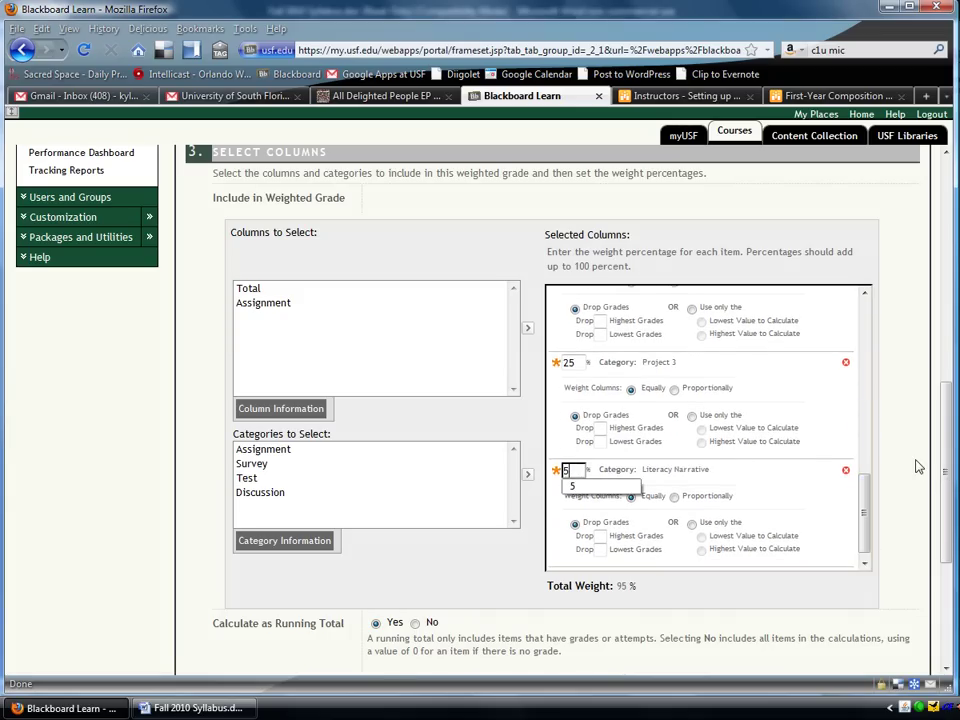
pyautogui.moveTo(868, 530); pyautogui.dragTo(866, 341)
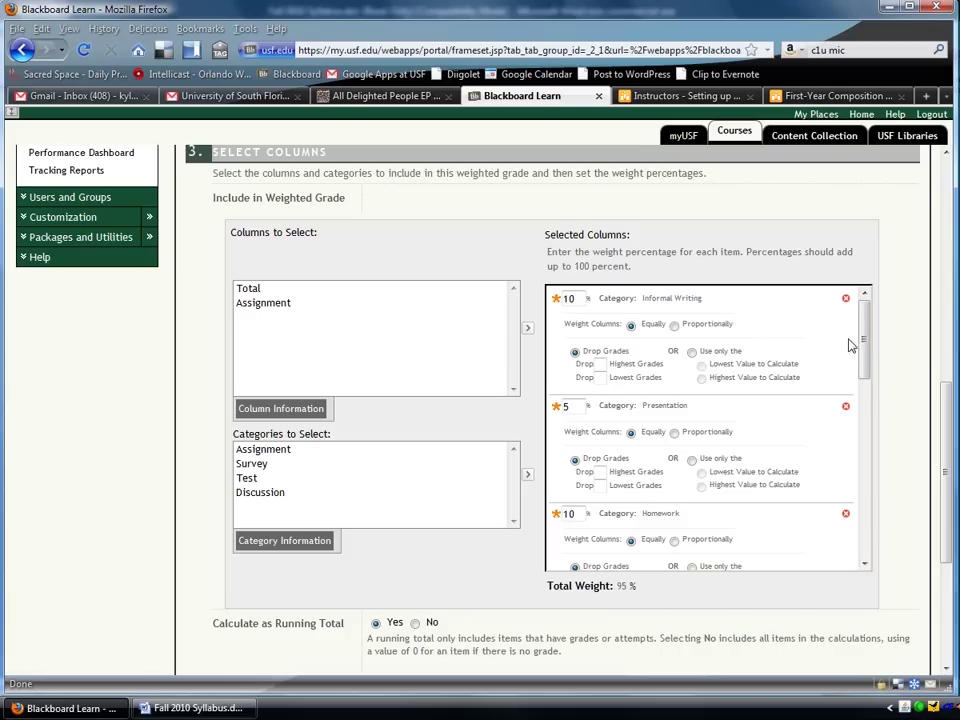
pyautogui.click(675, 324)
pyautogui.click(675, 432)
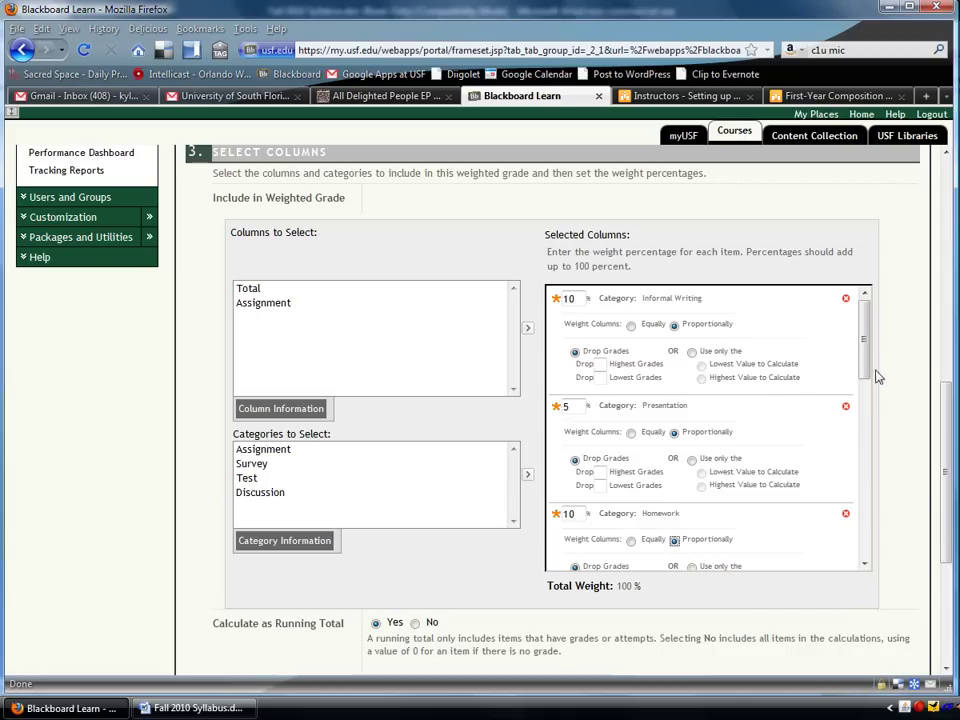
pyautogui.moveTo(870, 375); pyautogui.dragTo(864, 450)
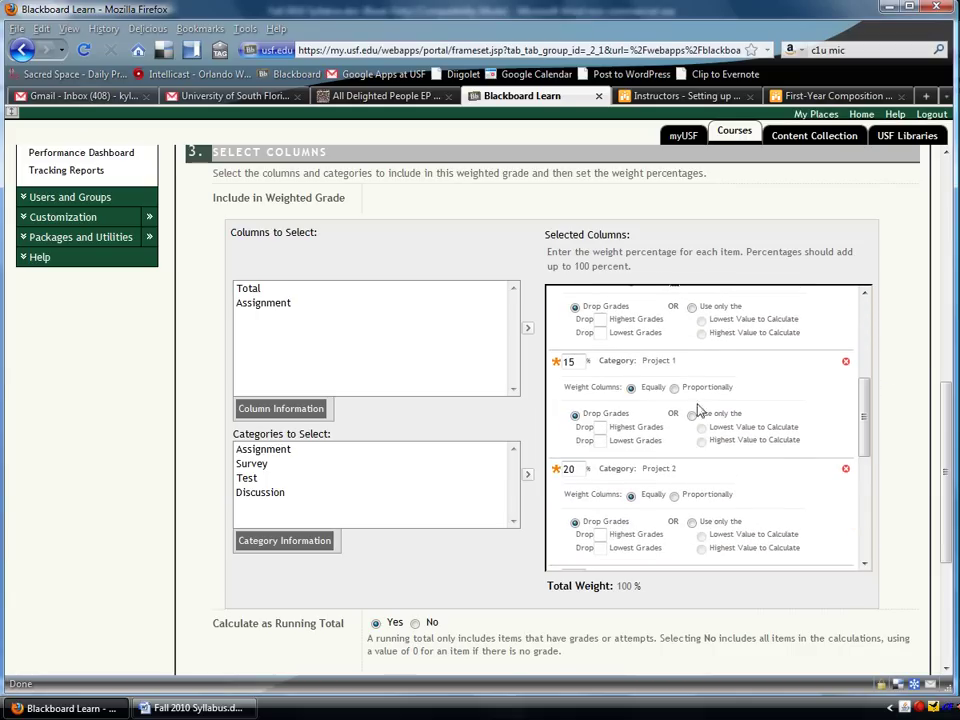
pyautogui.click(674, 387)
pyautogui.click(674, 496)
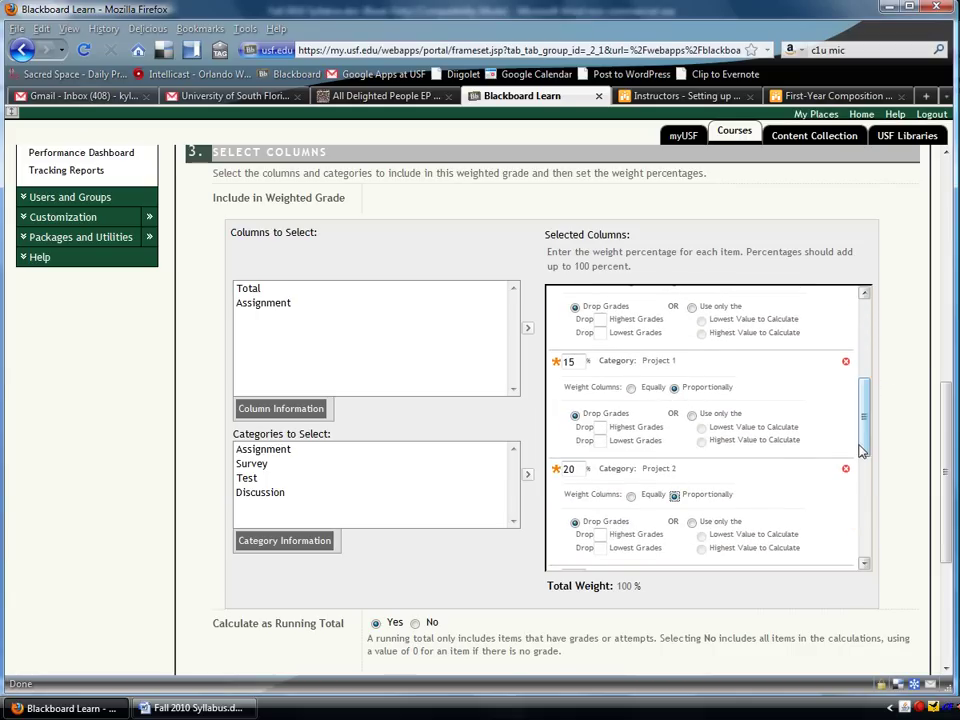
pyautogui.moveTo(866, 449); pyautogui.dragTo(810, 506)
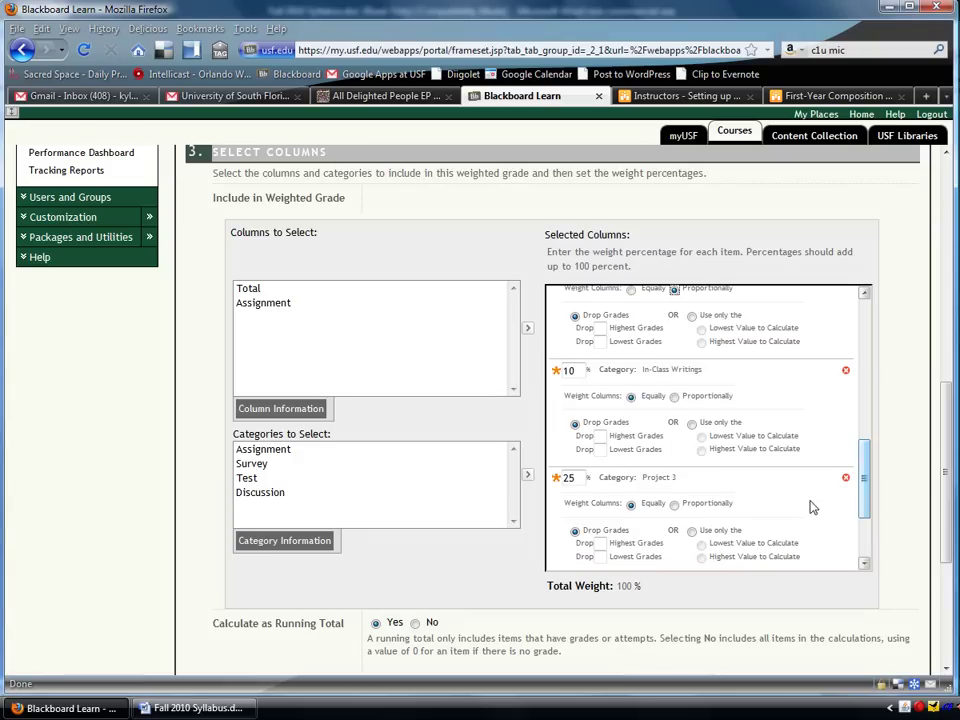
pyautogui.click(674, 396)
pyautogui.click(674, 503)
pyautogui.moveTo(860, 487); pyautogui.dragTo(814, 546)
pyautogui.click(674, 486)
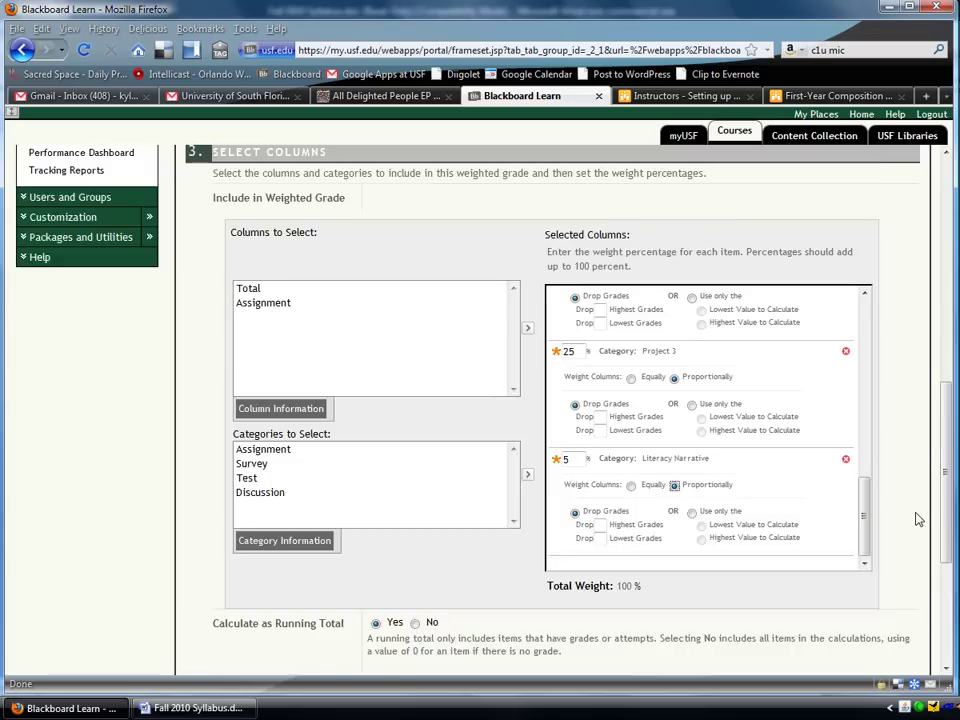
# Step: Submit the edited Weighted Total column from the bottom of the page
pyautogui.scroll(-3, 917, 516)
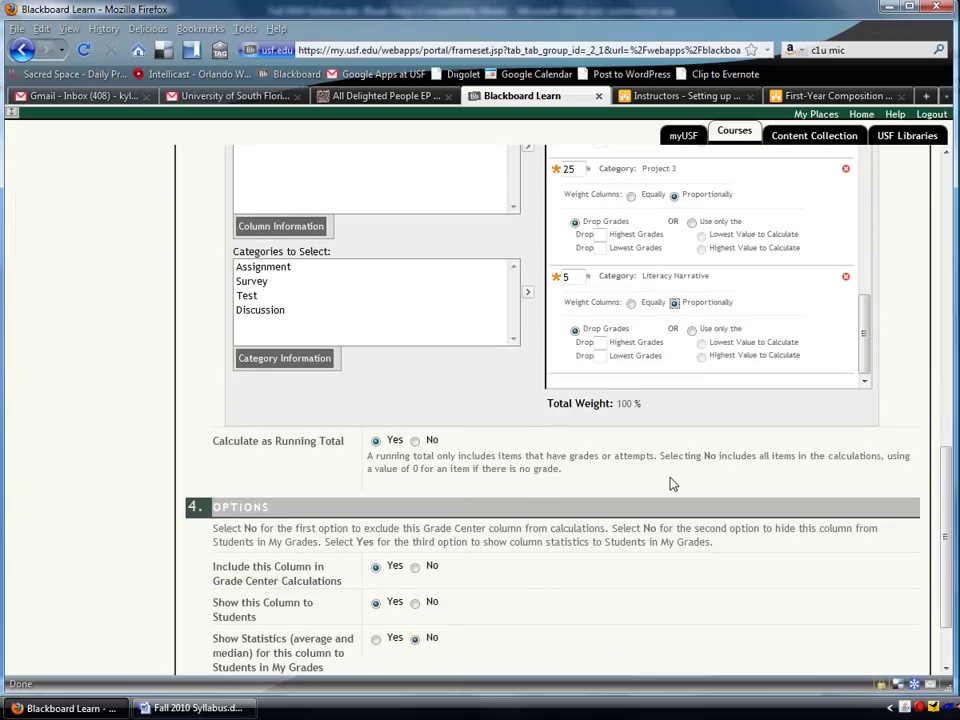
pyautogui.scroll(-2, 670, 484)
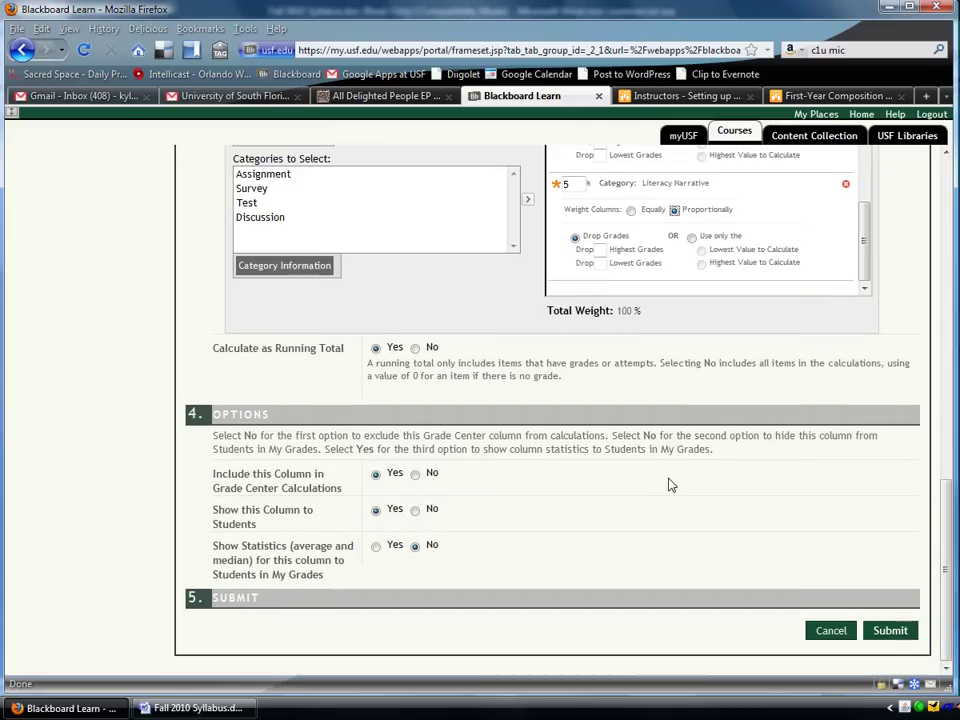
pyautogui.click(889, 631)
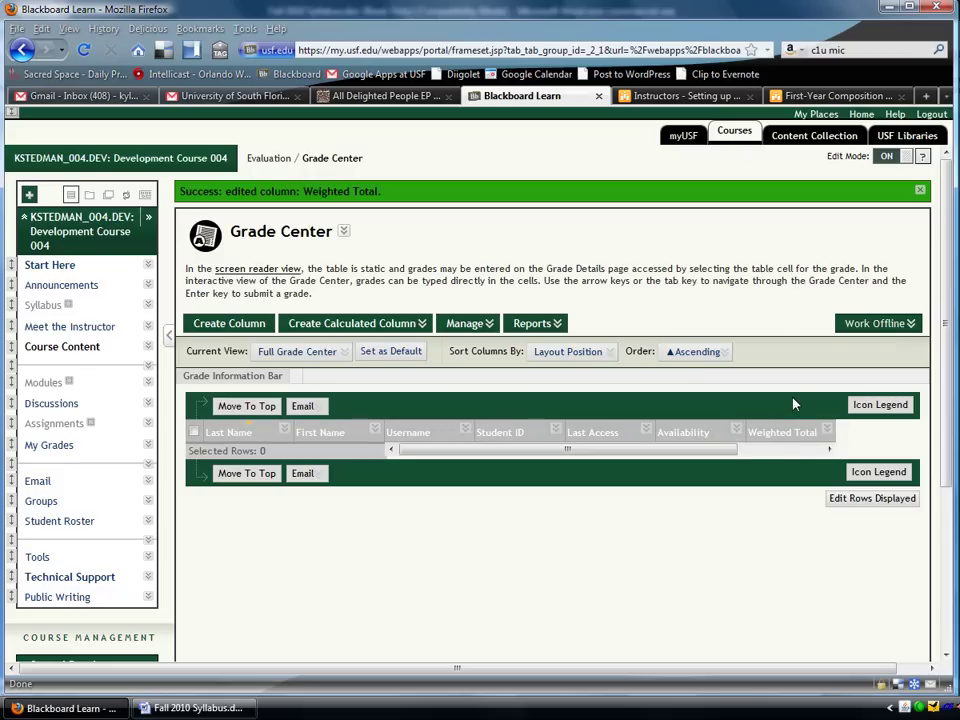
# Step: Scroll the grid over to the Total column and open the Manage menu
pyautogui.moveTo(725, 451); pyautogui.dragTo(822, 451)
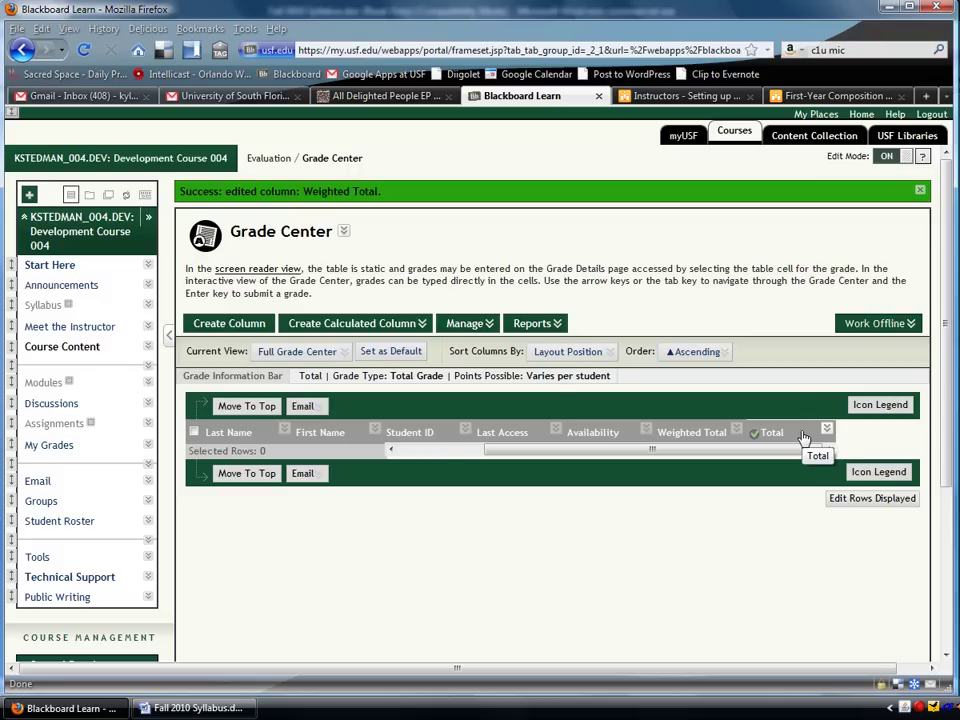
pyautogui.click(461, 327)
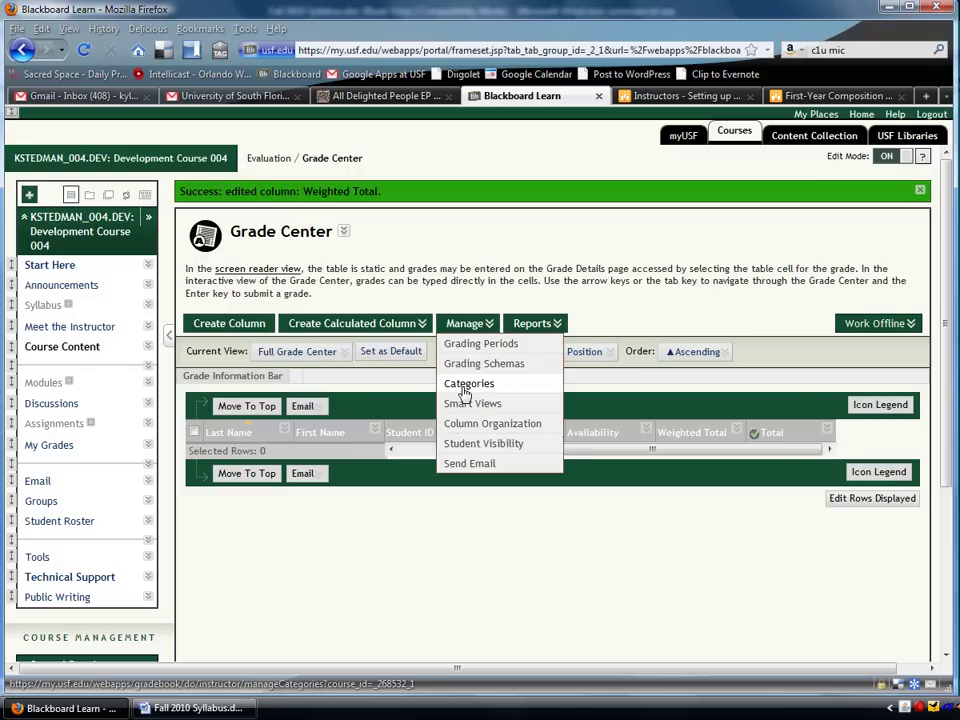
# Step: In Column Organization, hide the Total (External Grade) column
pyautogui.click(473, 425)
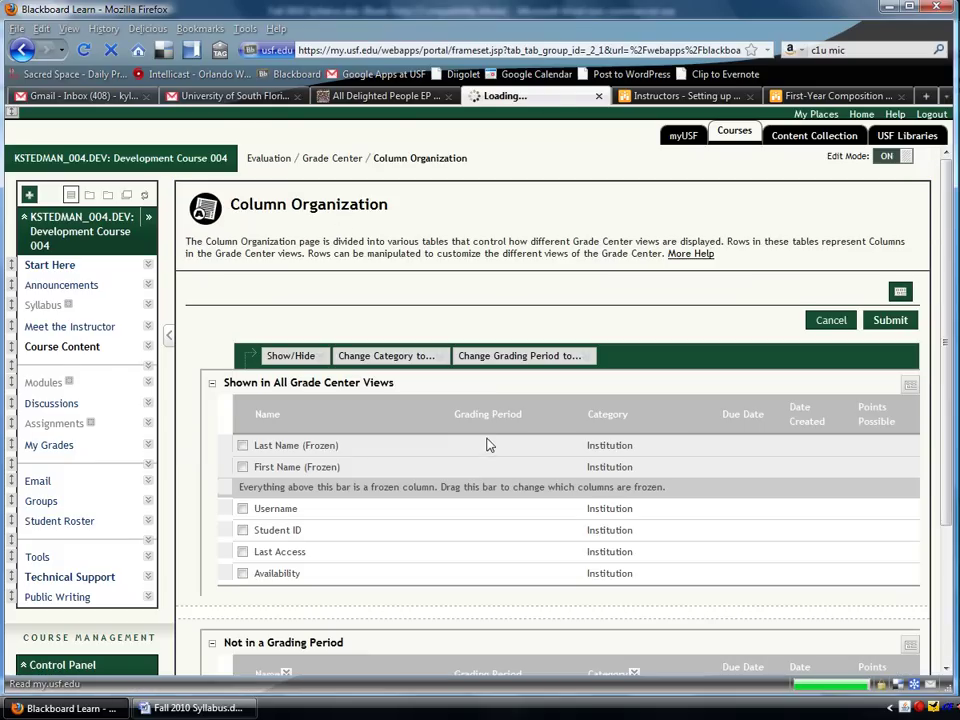
pyautogui.scroll(-5, 497, 486)
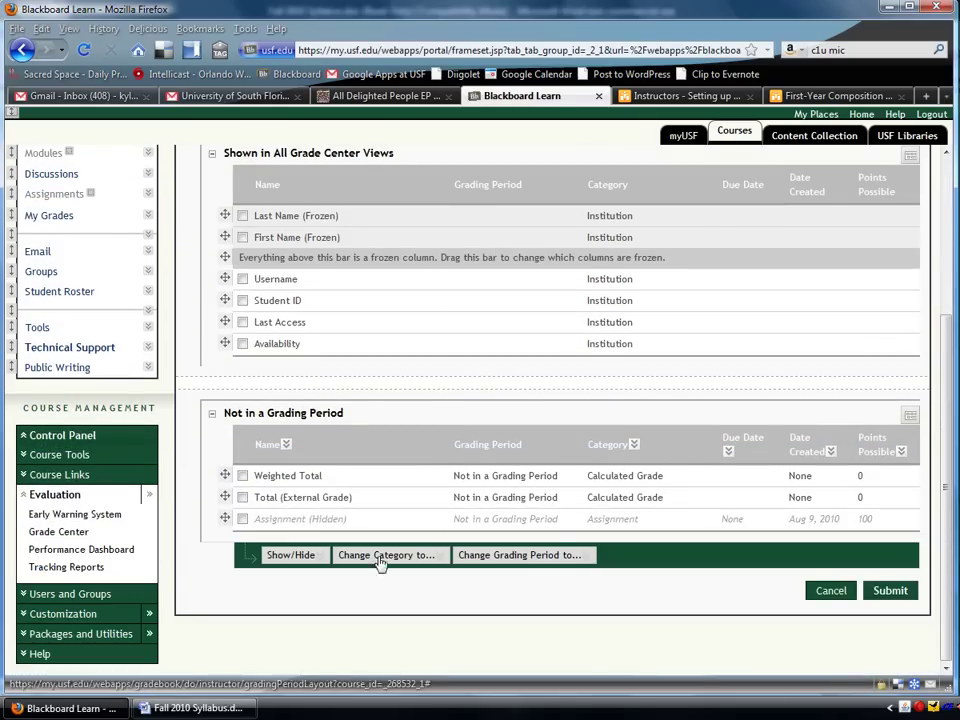
pyautogui.click(242, 498)
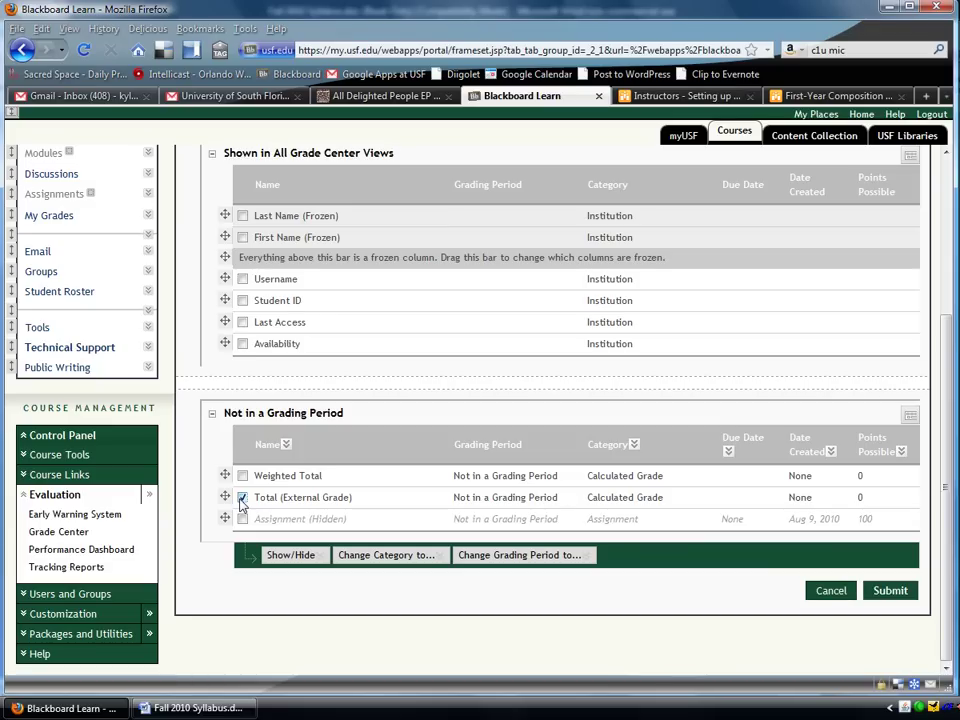
pyautogui.click(292, 555)
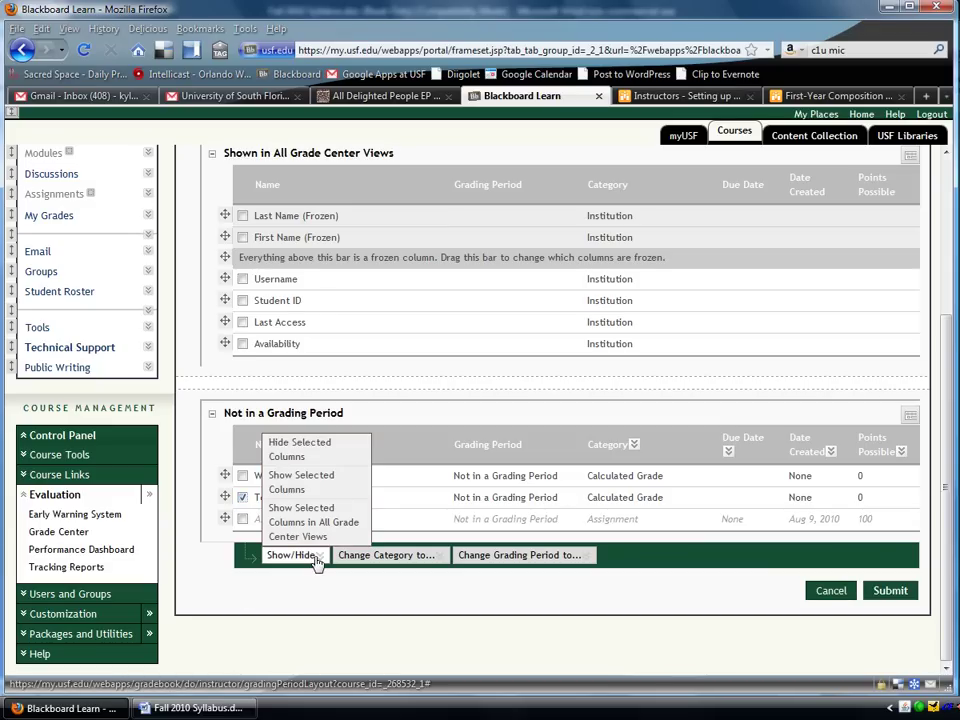
pyautogui.click(321, 453)
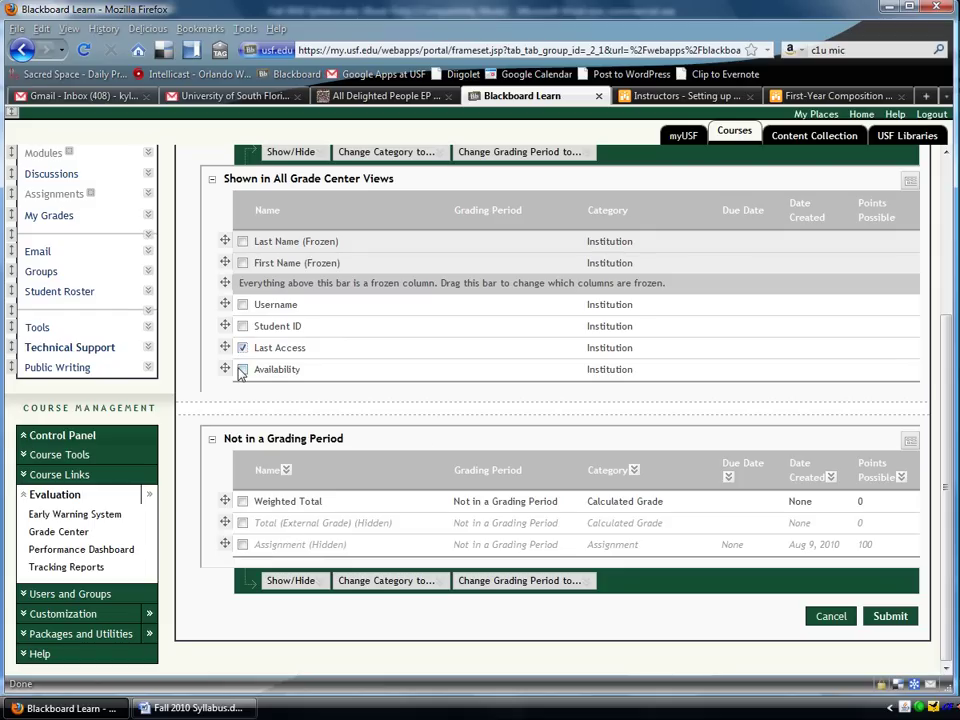
# Step: Hide the Username, Last Access and Availability columns and submit the layout
pyautogui.click(241, 370)
pyautogui.click(300, 581)
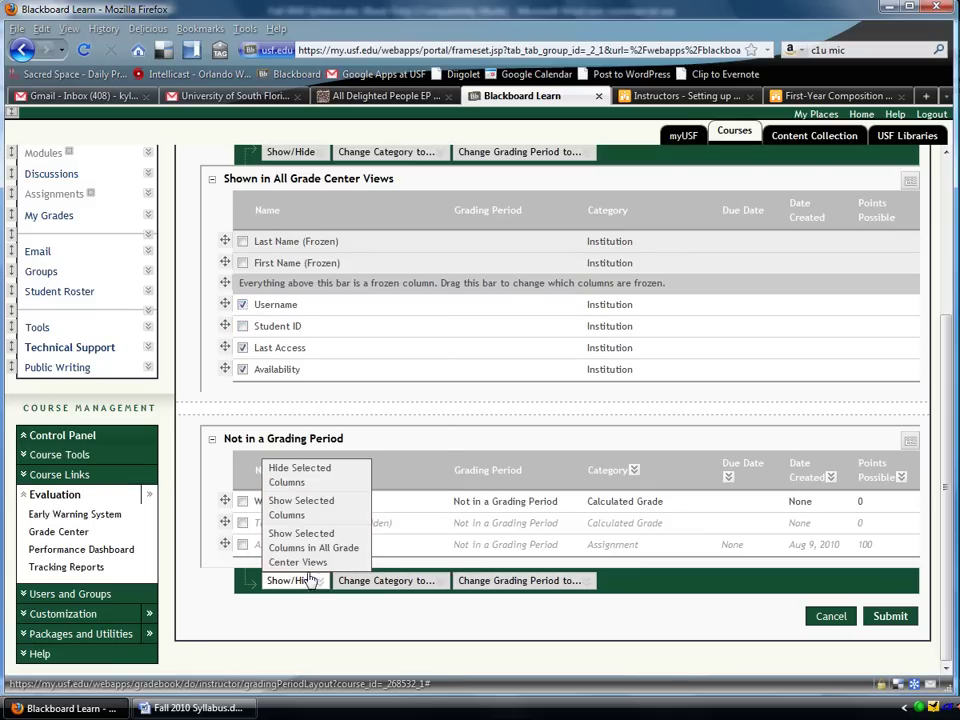
pyautogui.click(324, 478)
pyautogui.click(898, 618)
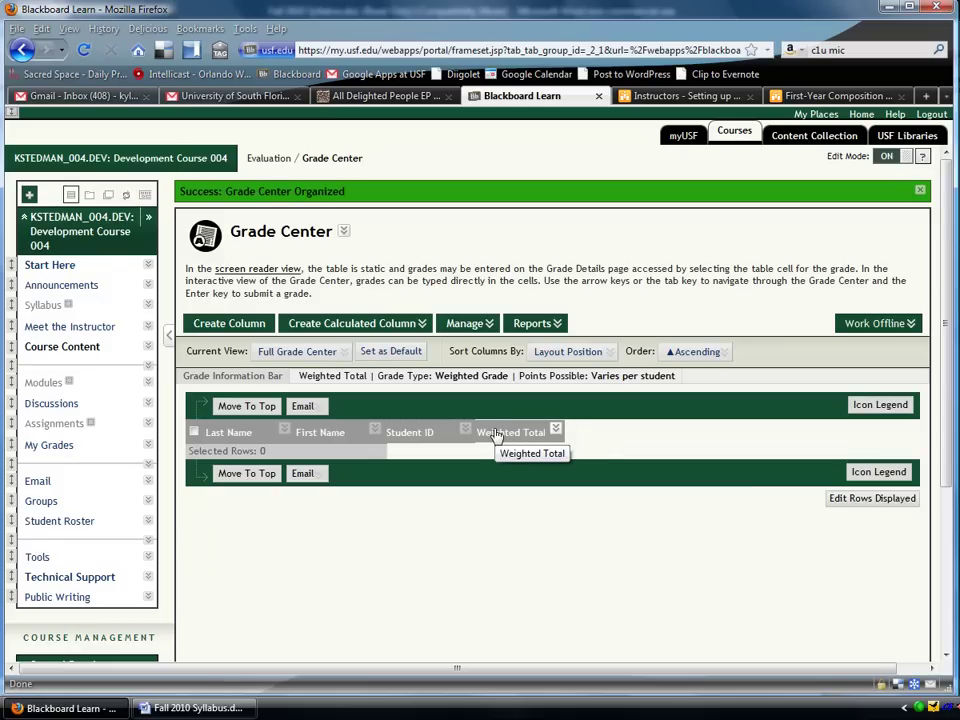
# Step: Open the Manage menu again on the reloaded Grade Center
pyautogui.click(465, 323)
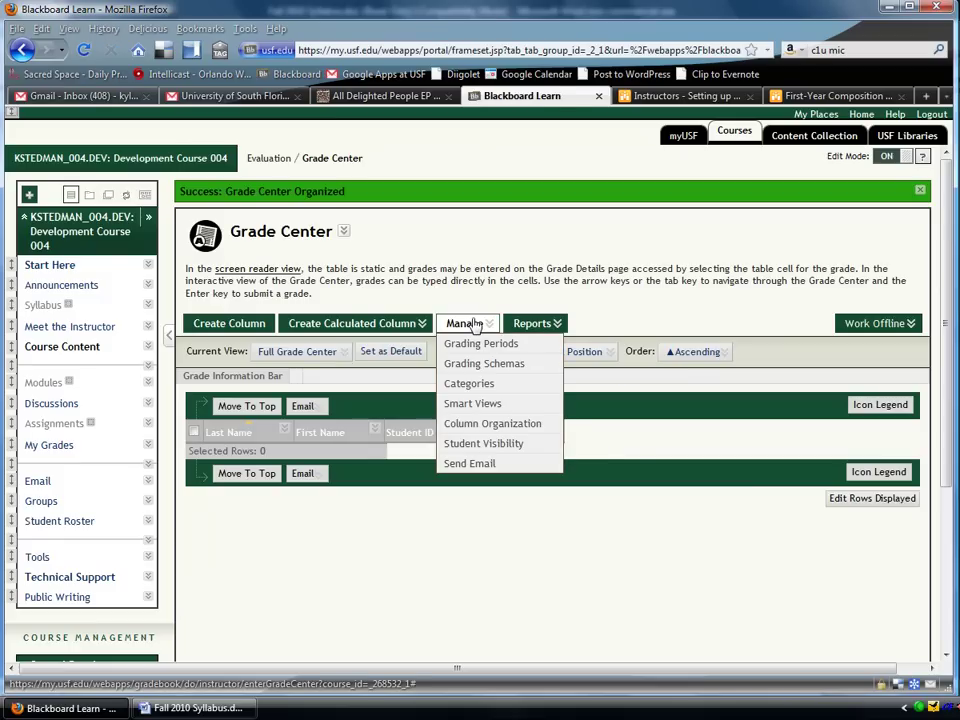